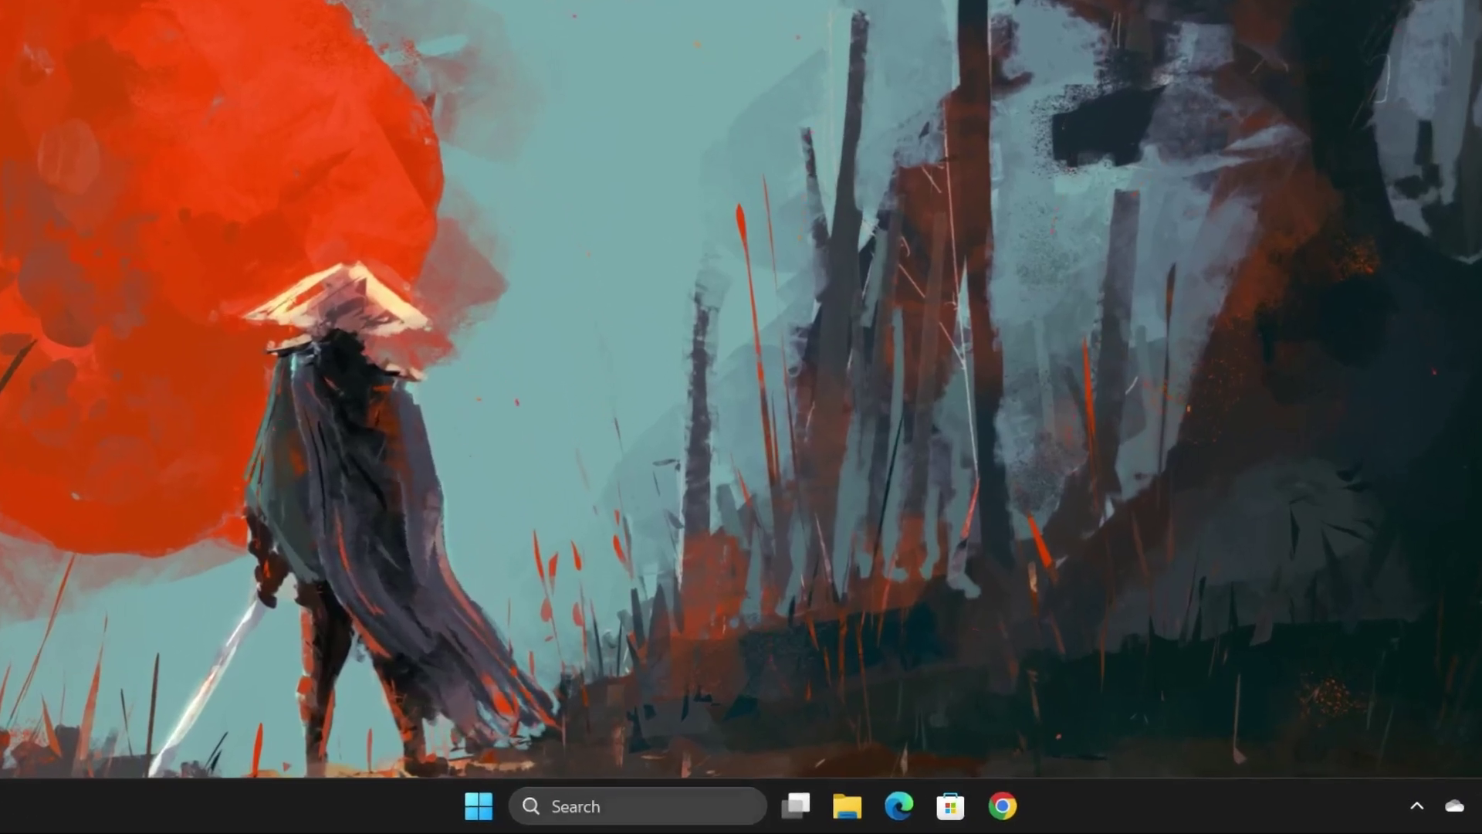
Open System Properties by searching sysdm.cpl and show its Advanced tab.
click(593, 814)
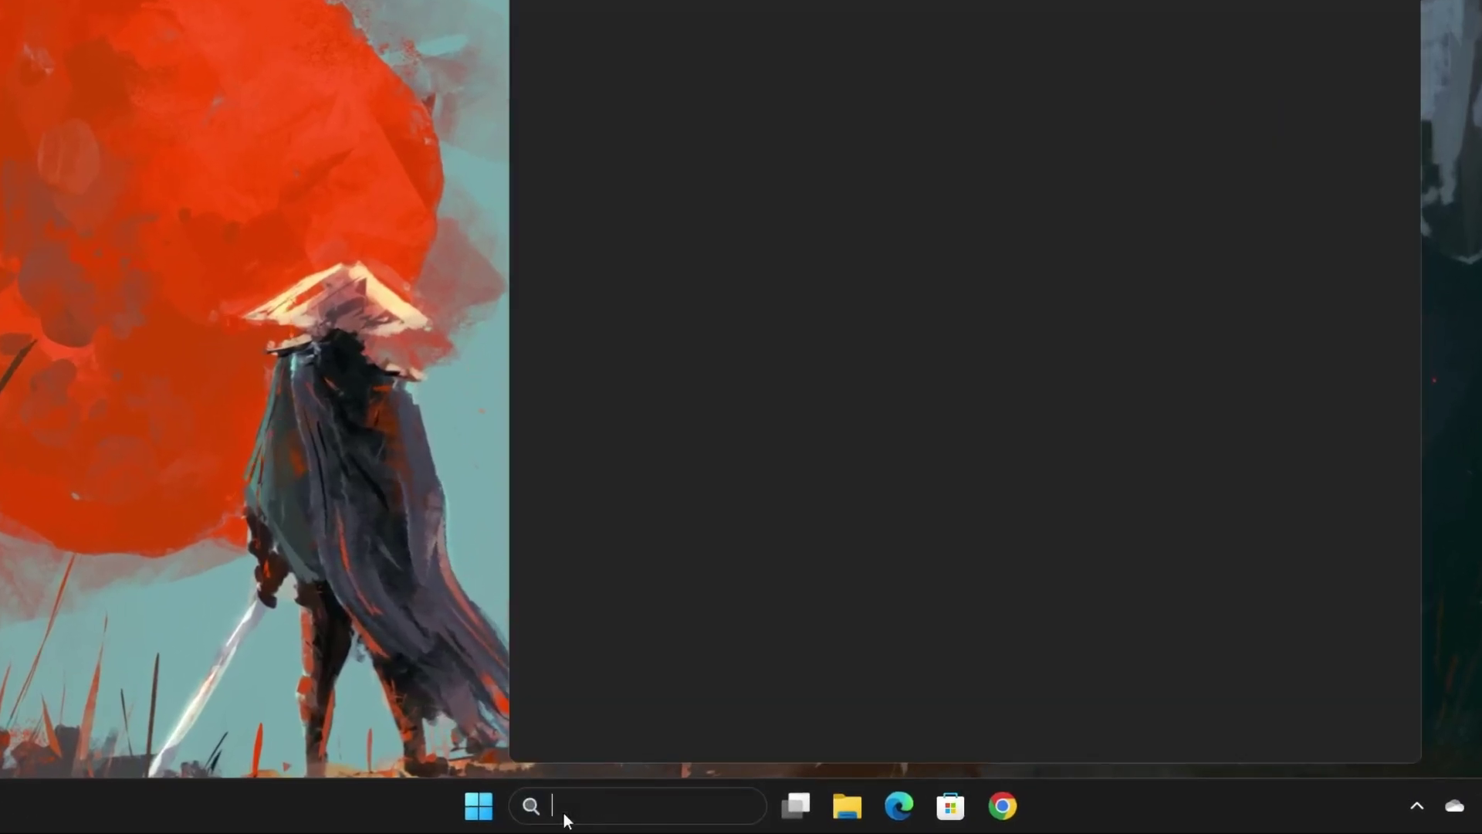
text(sysdm)
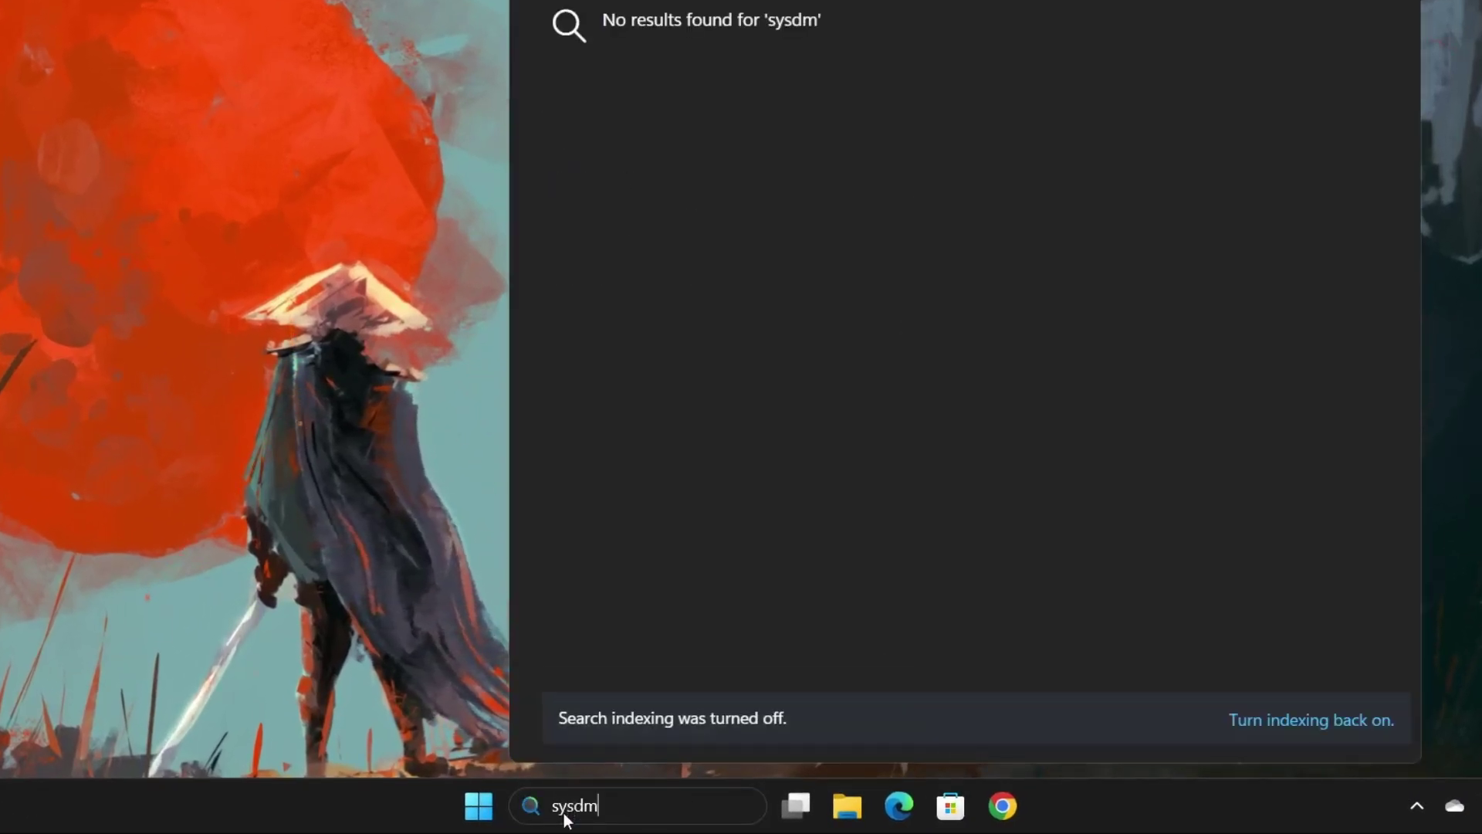
text(.cpl)
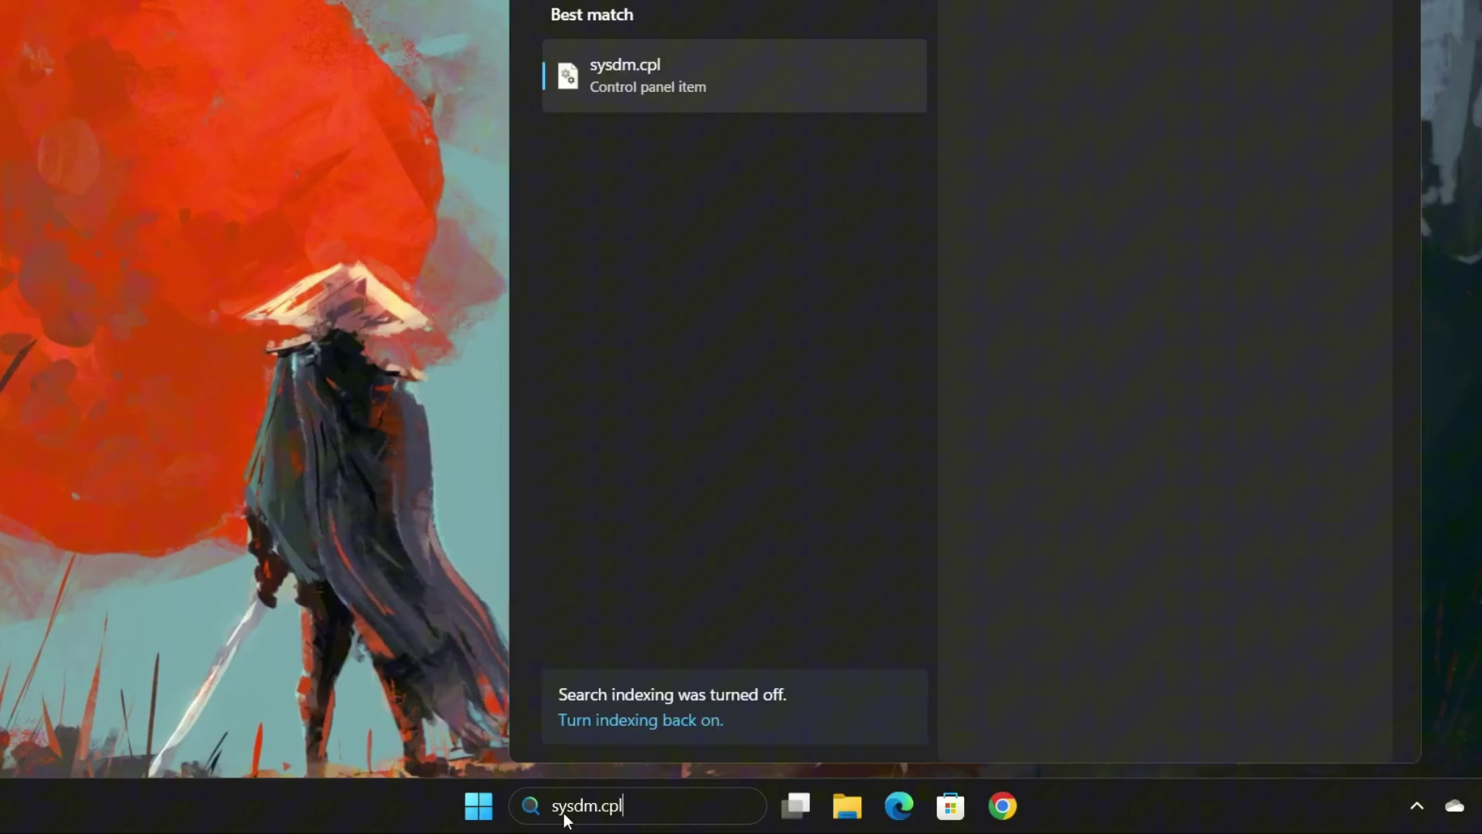
key(Return)
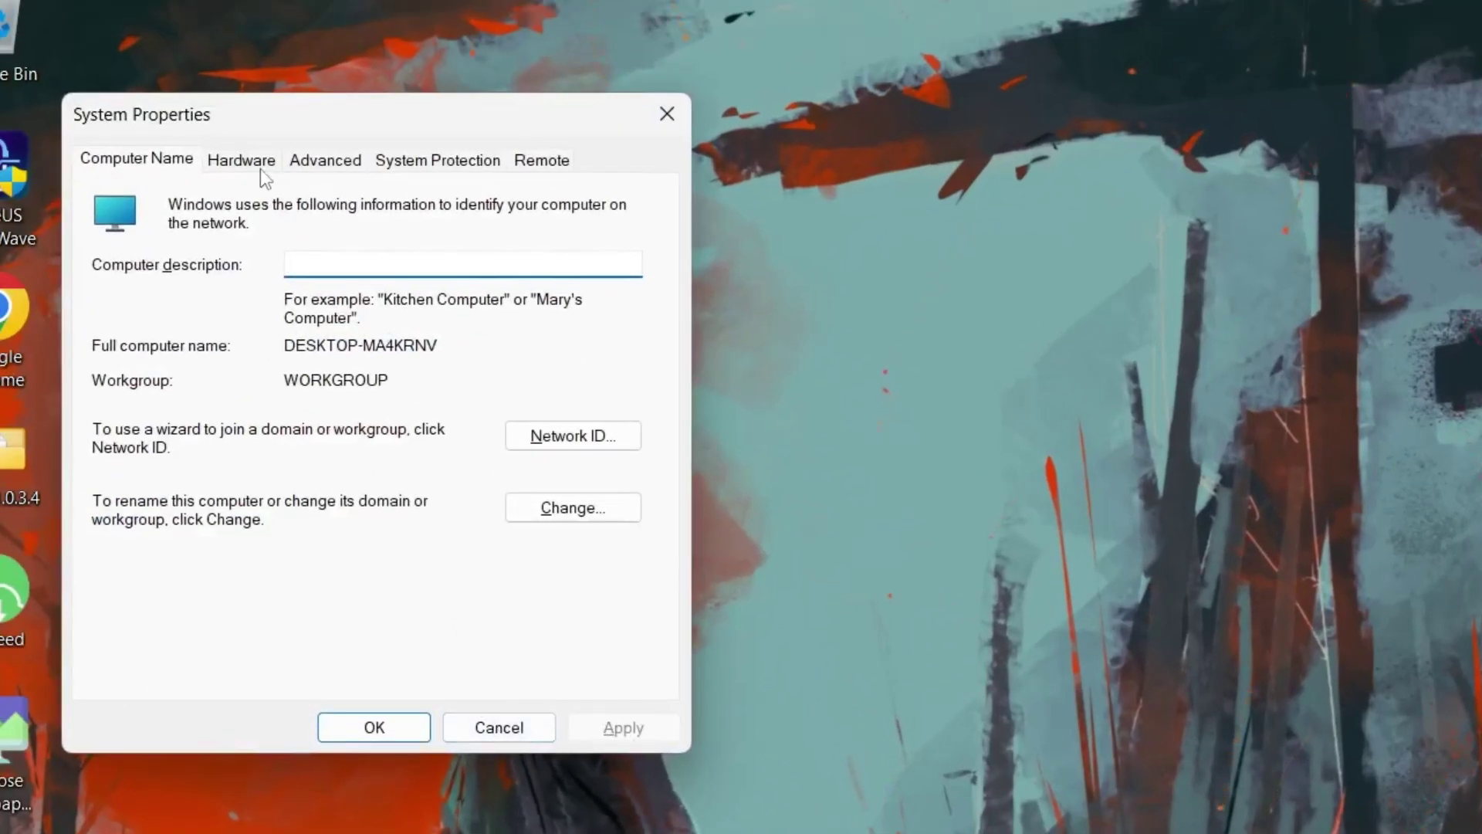
click(307, 164)
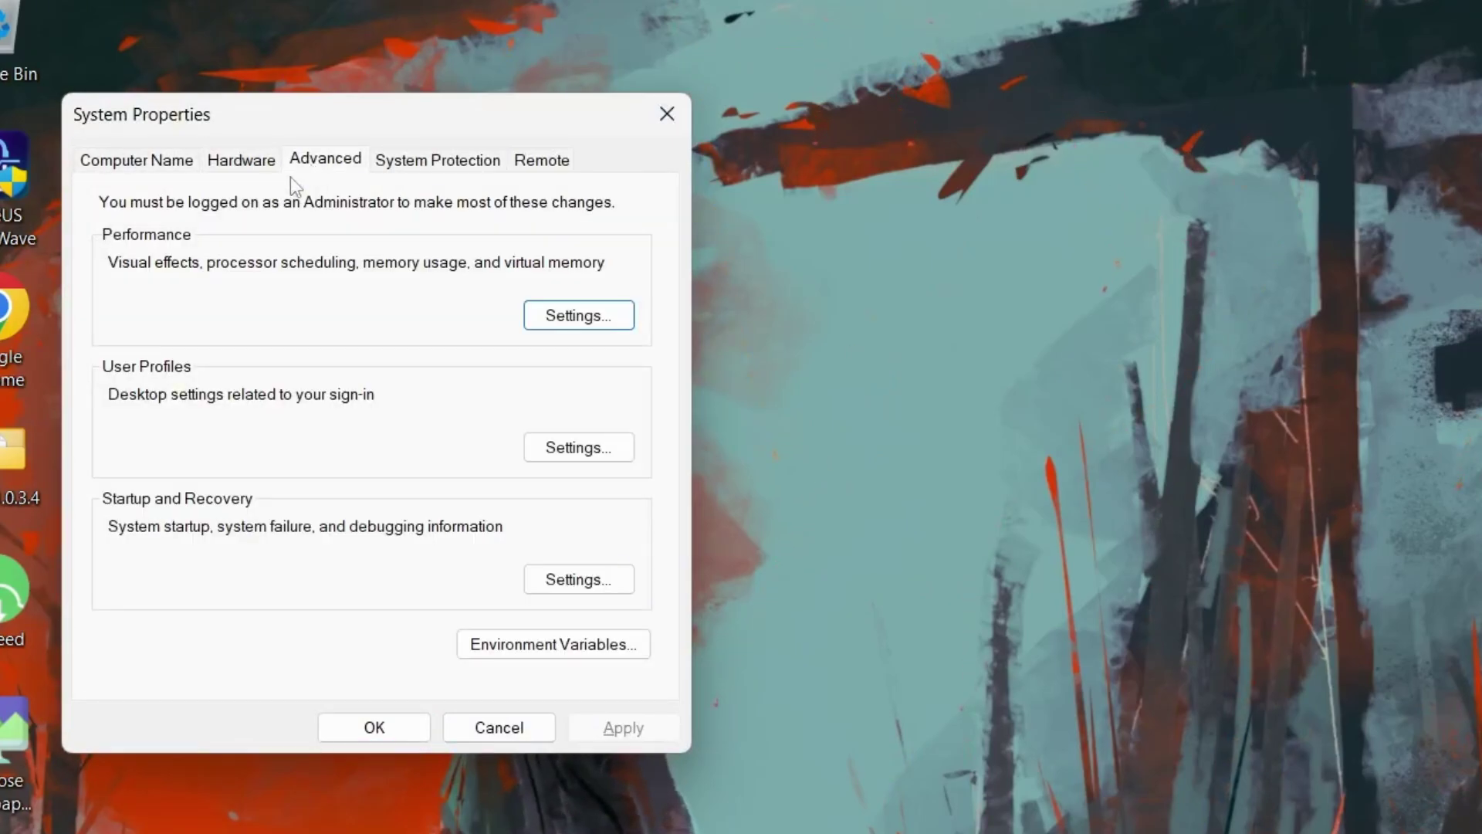
Open Performance Options on its Advanced tab, showing the 12390 MB total paging file.
click(575, 316)
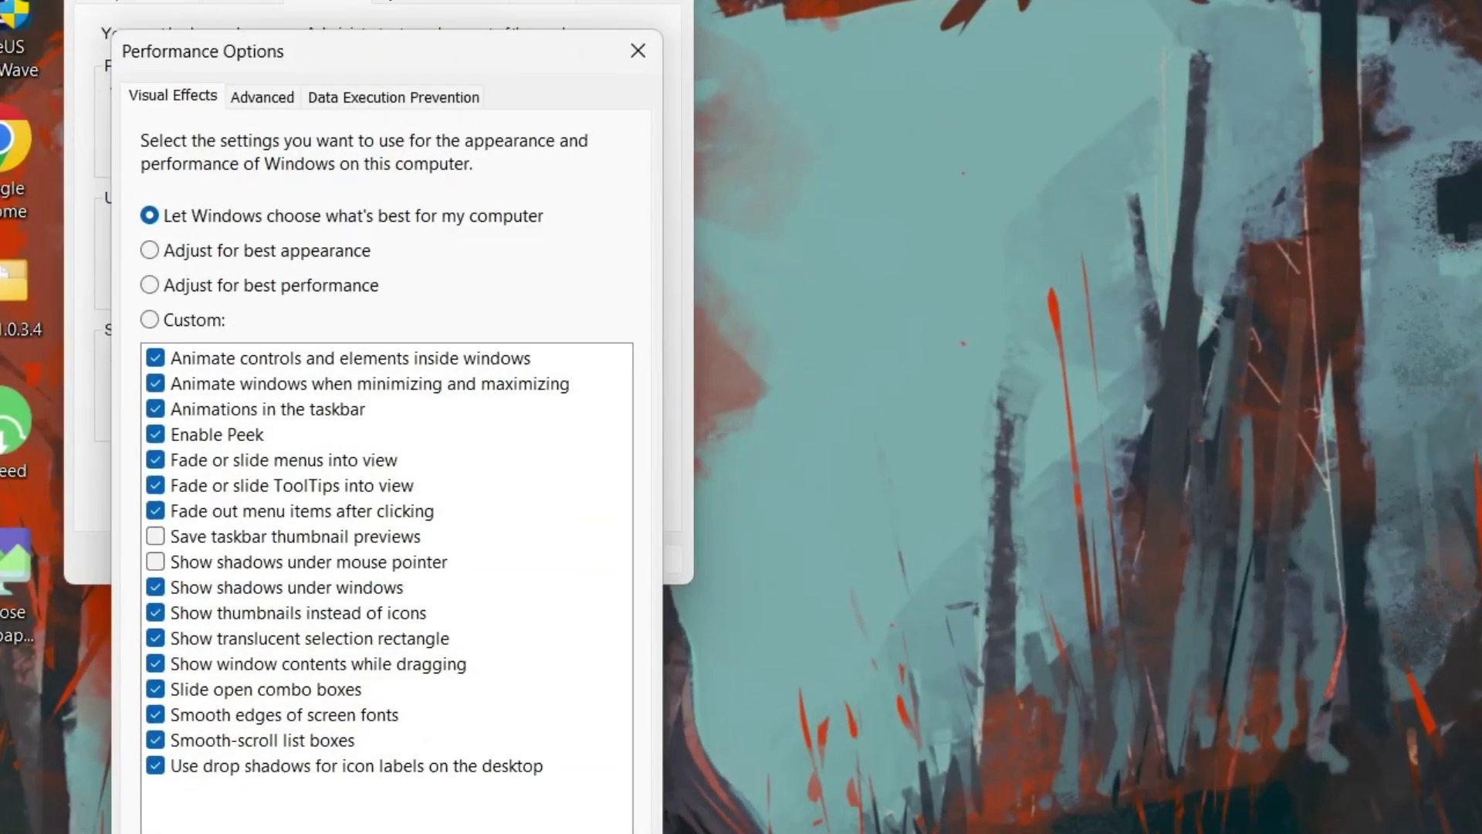
click(262, 97)
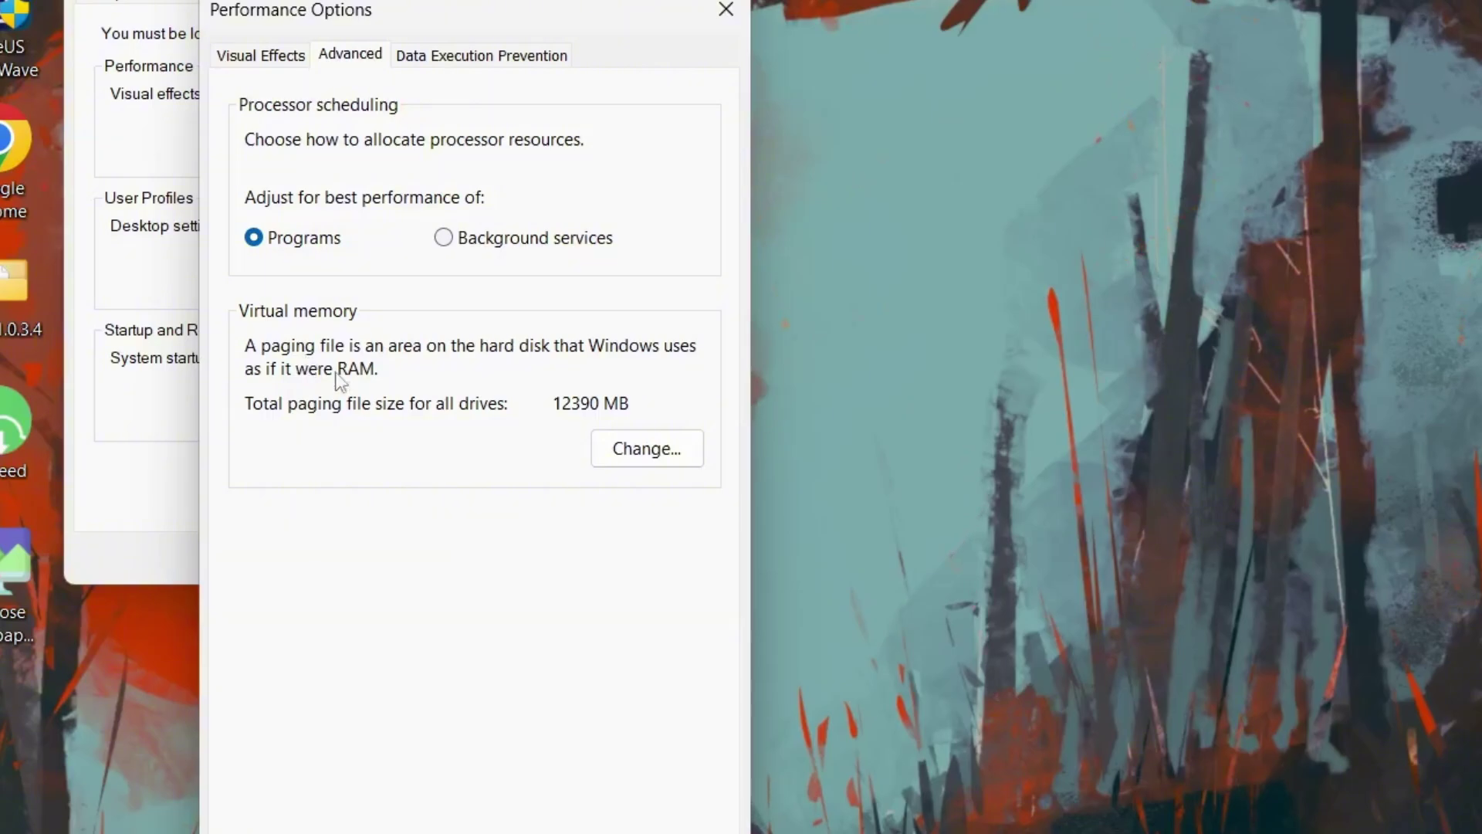
Open the Virtual Memory dialog and turn off automatic paging file management for all drives.
click(638, 463)
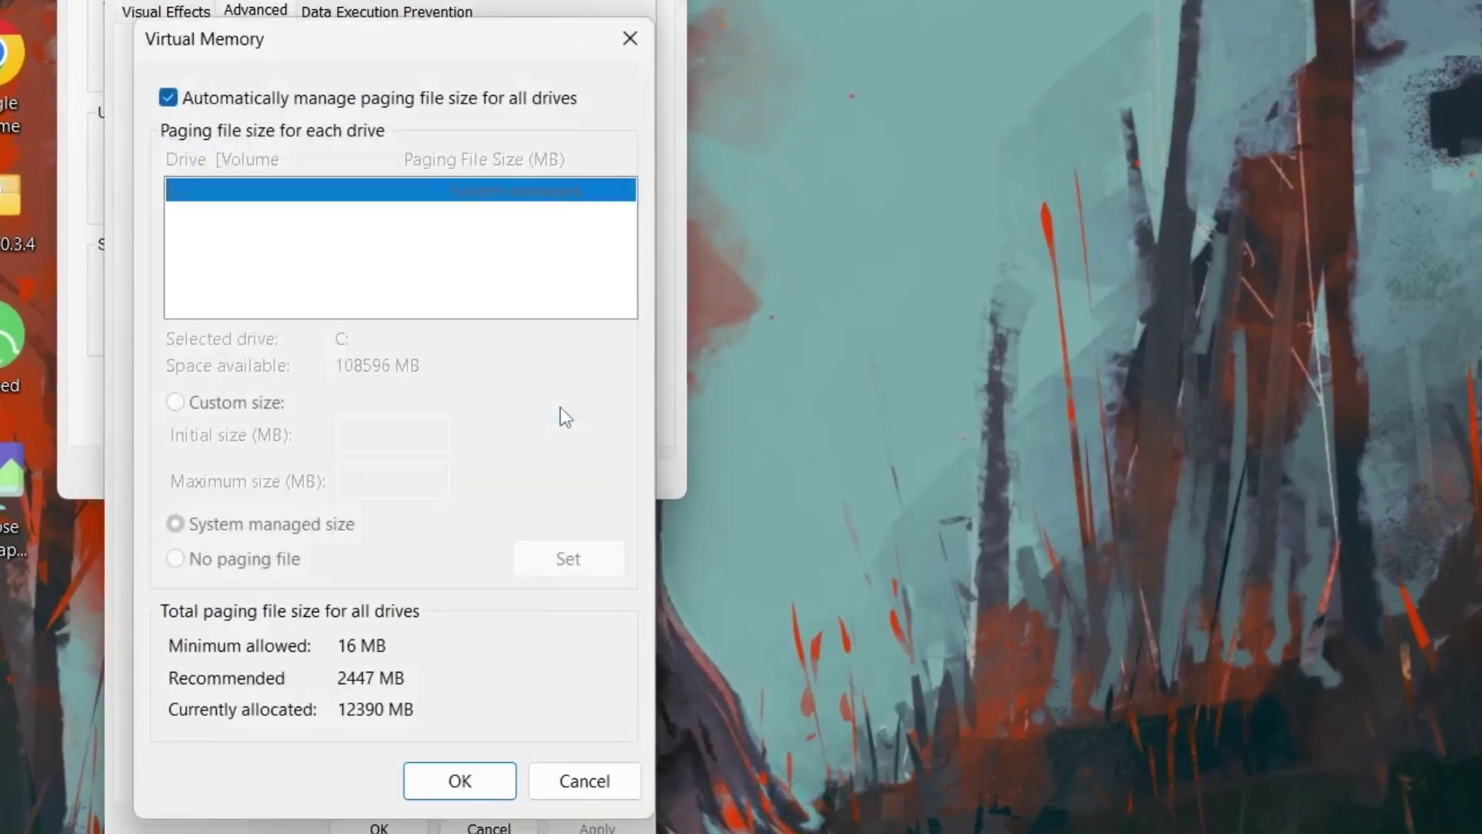
click(169, 98)
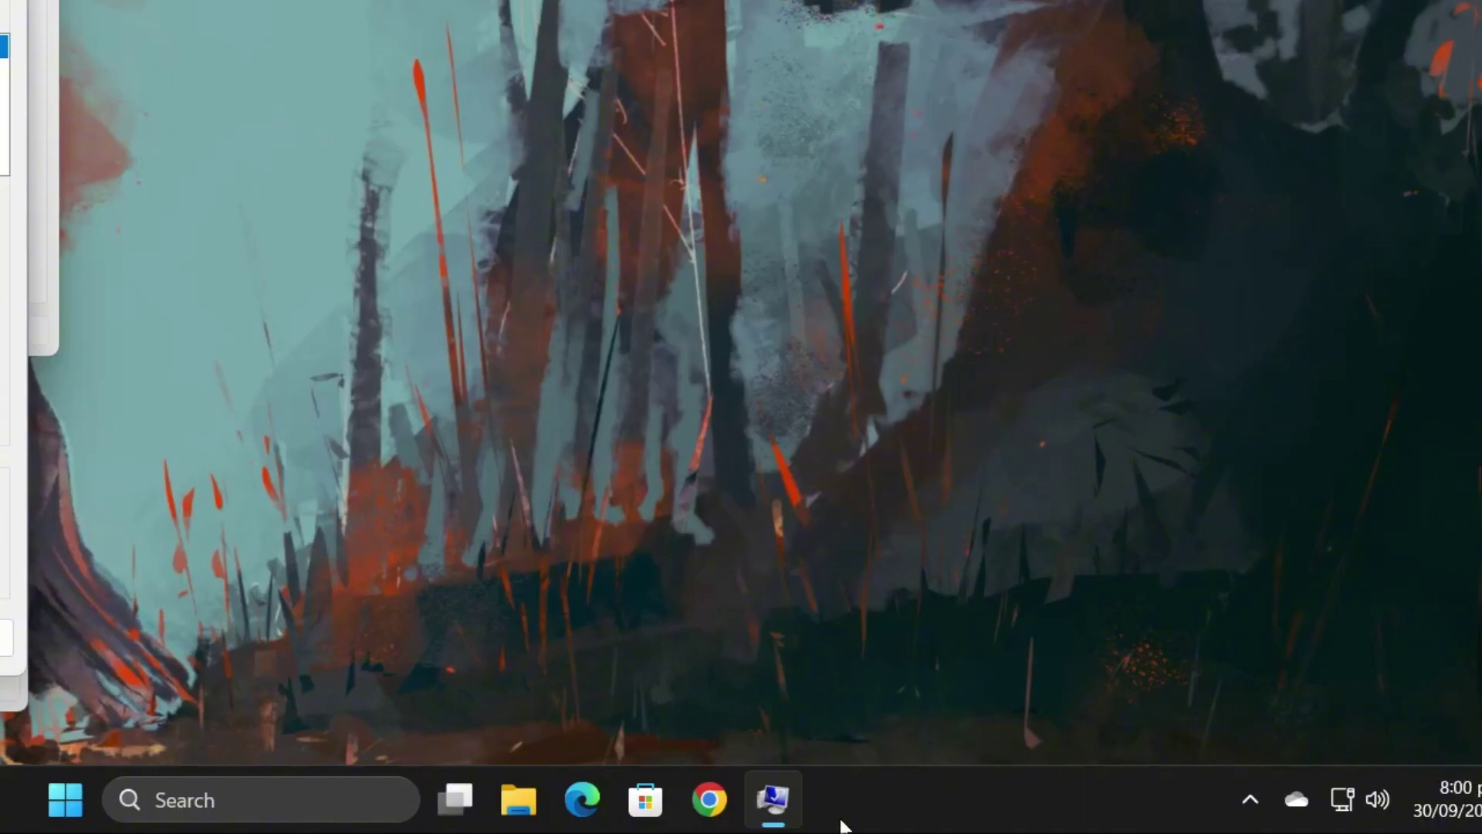
Check Task Manager's Performance page for 12.1 GB installed memory and choose Custom size for drive C:.
right_click(843, 823)
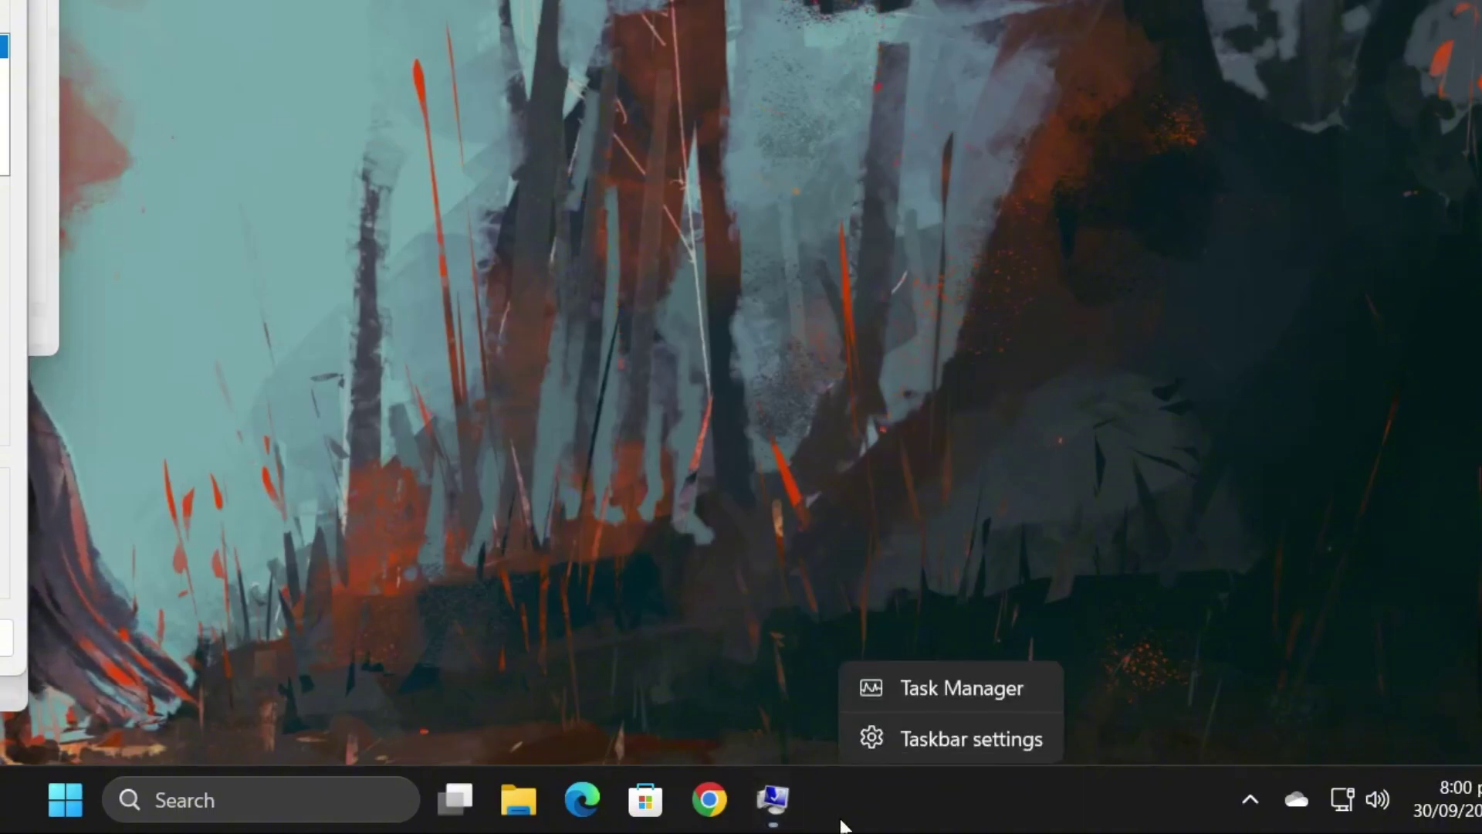
click(925, 689)
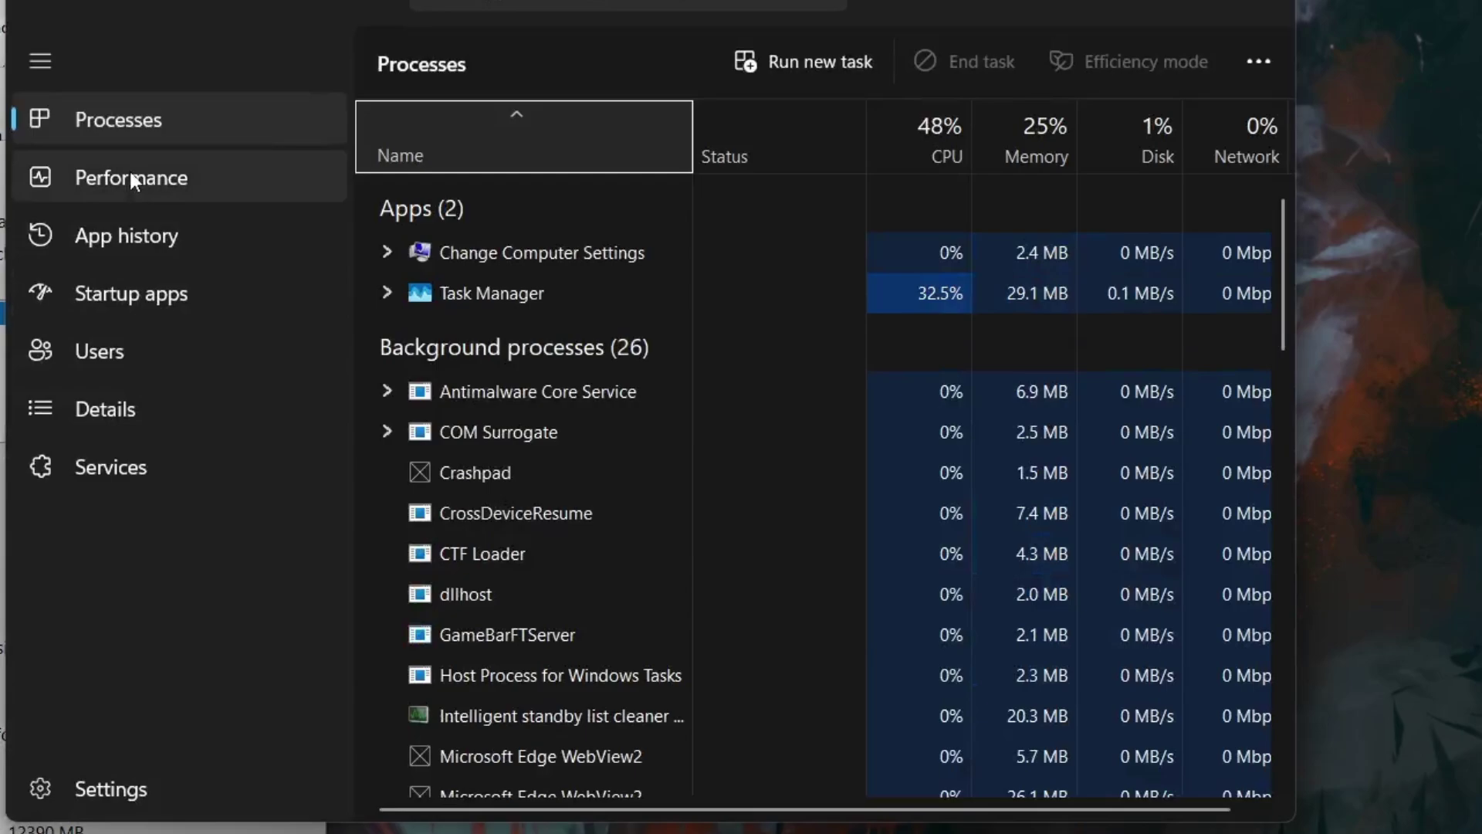
click(132, 177)
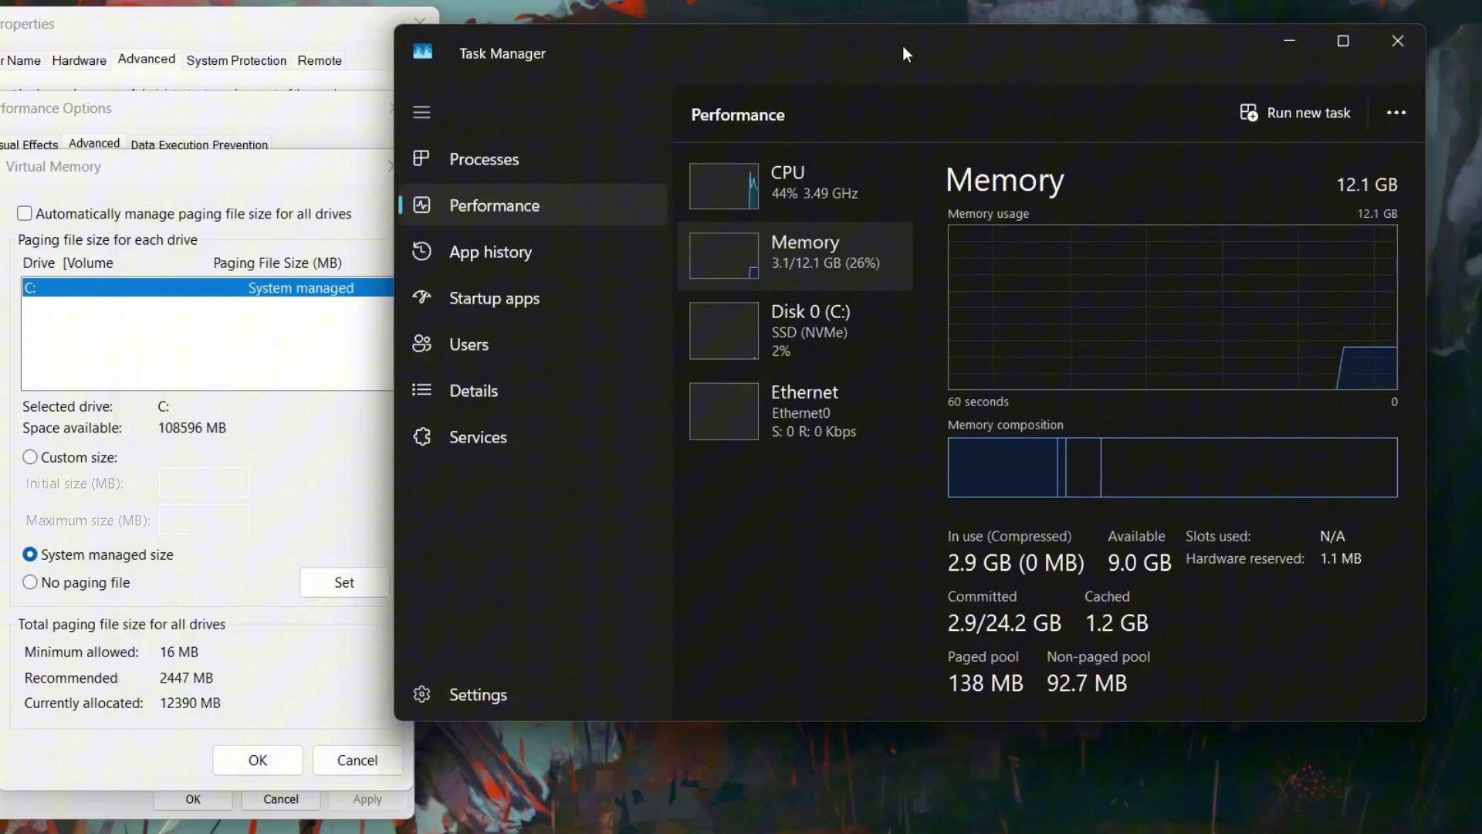
drag(901, 45, 993, 68)
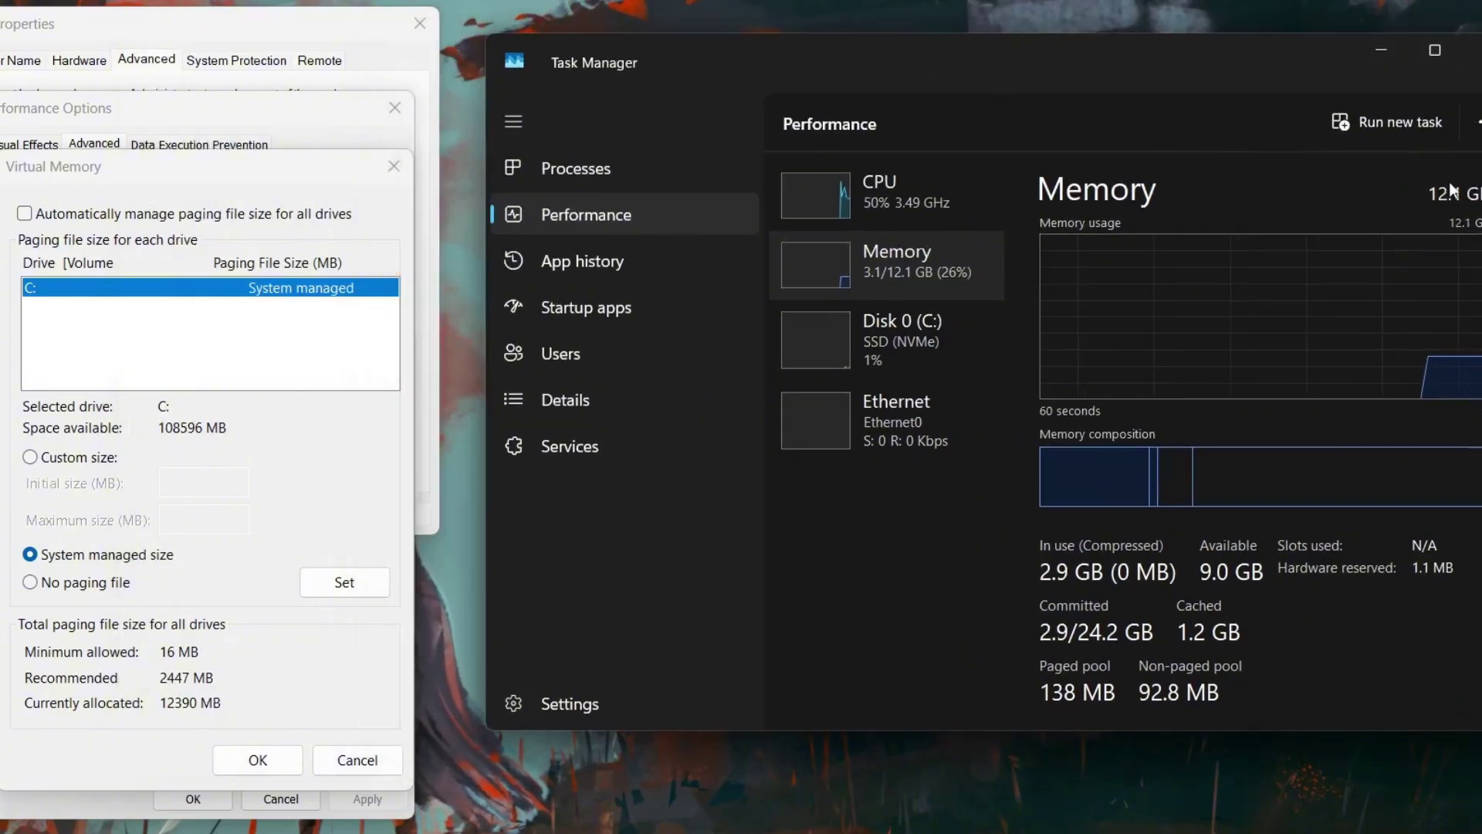
click(30, 460)
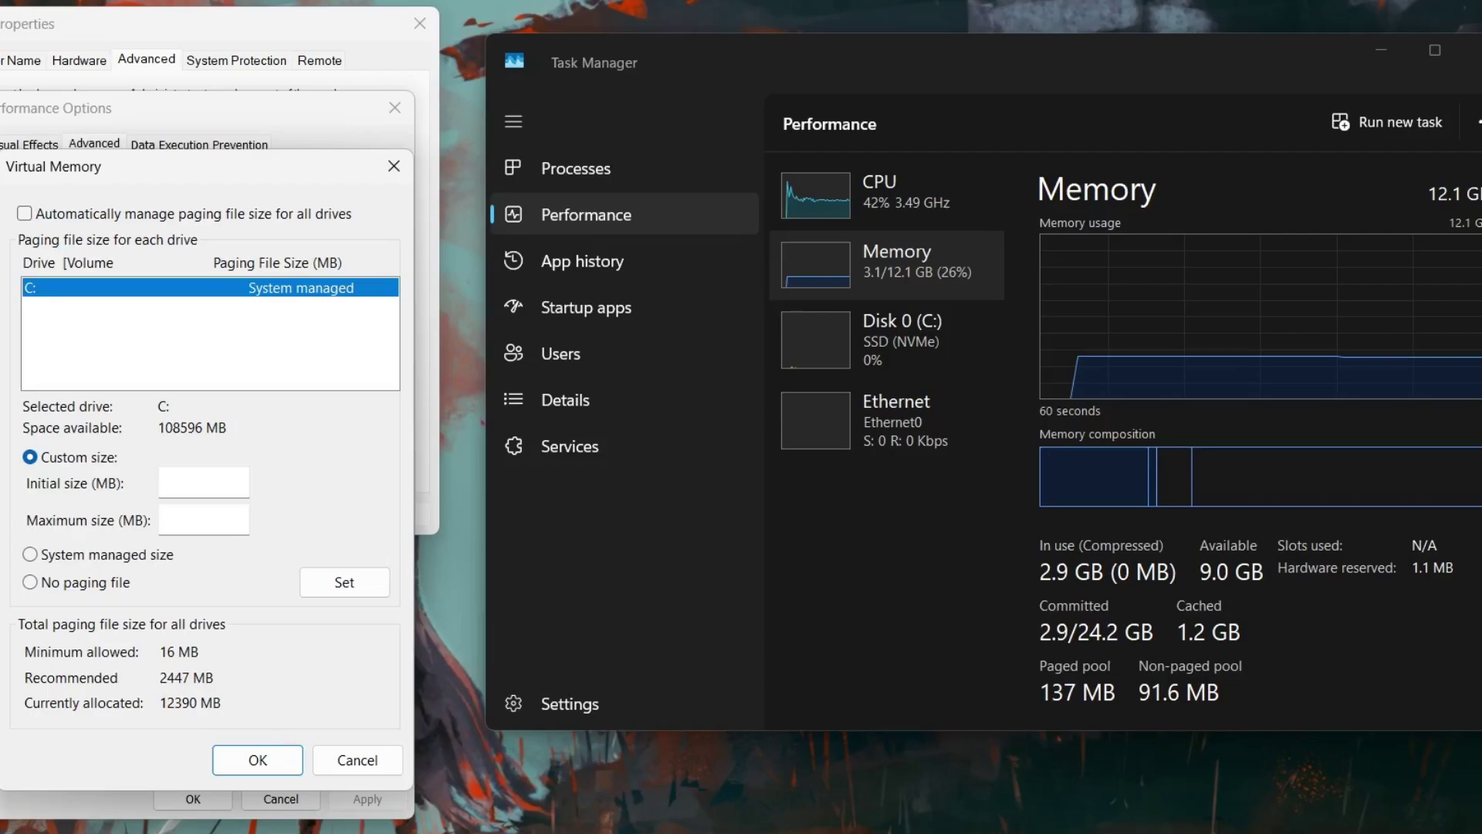
Open Calculator and compute 12.1 × 1024 to get the installed memory of 12390.4 MB.
key(super+s)
text(ca)
key(Return)
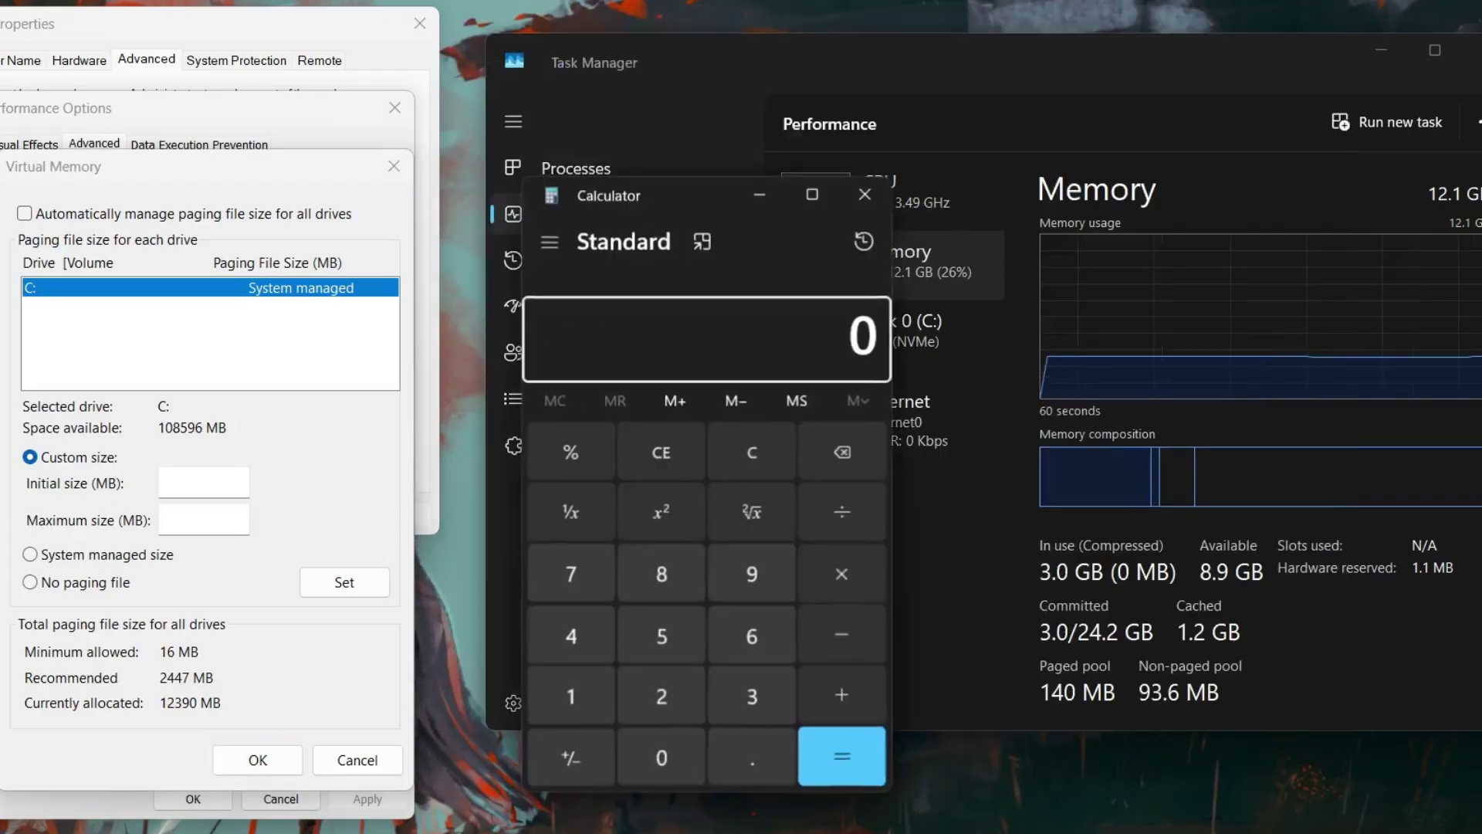
drag(688, 203, 665, 176)
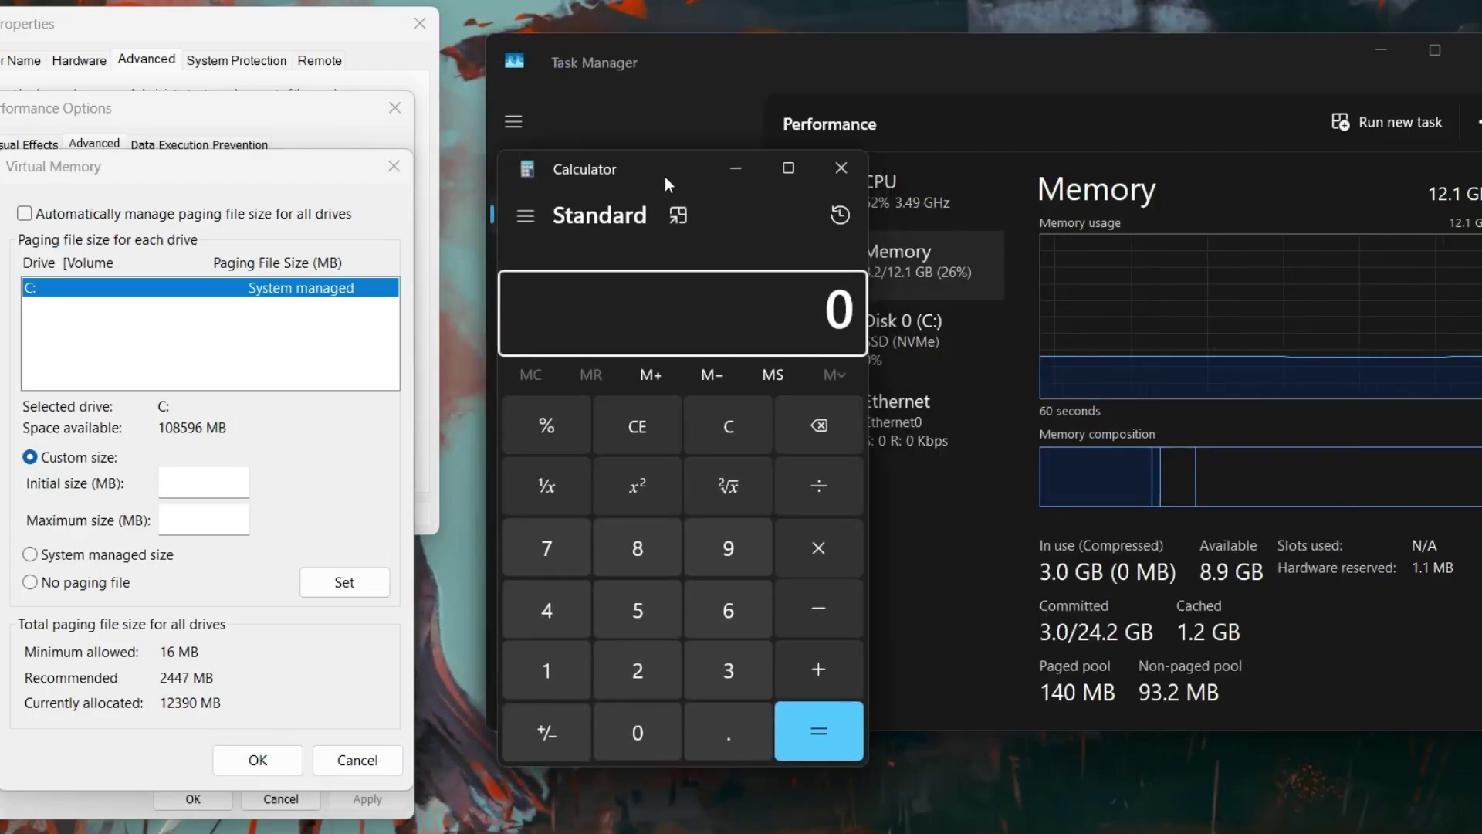
click(583, 673)
click(627, 676)
click(725, 732)
click(536, 670)
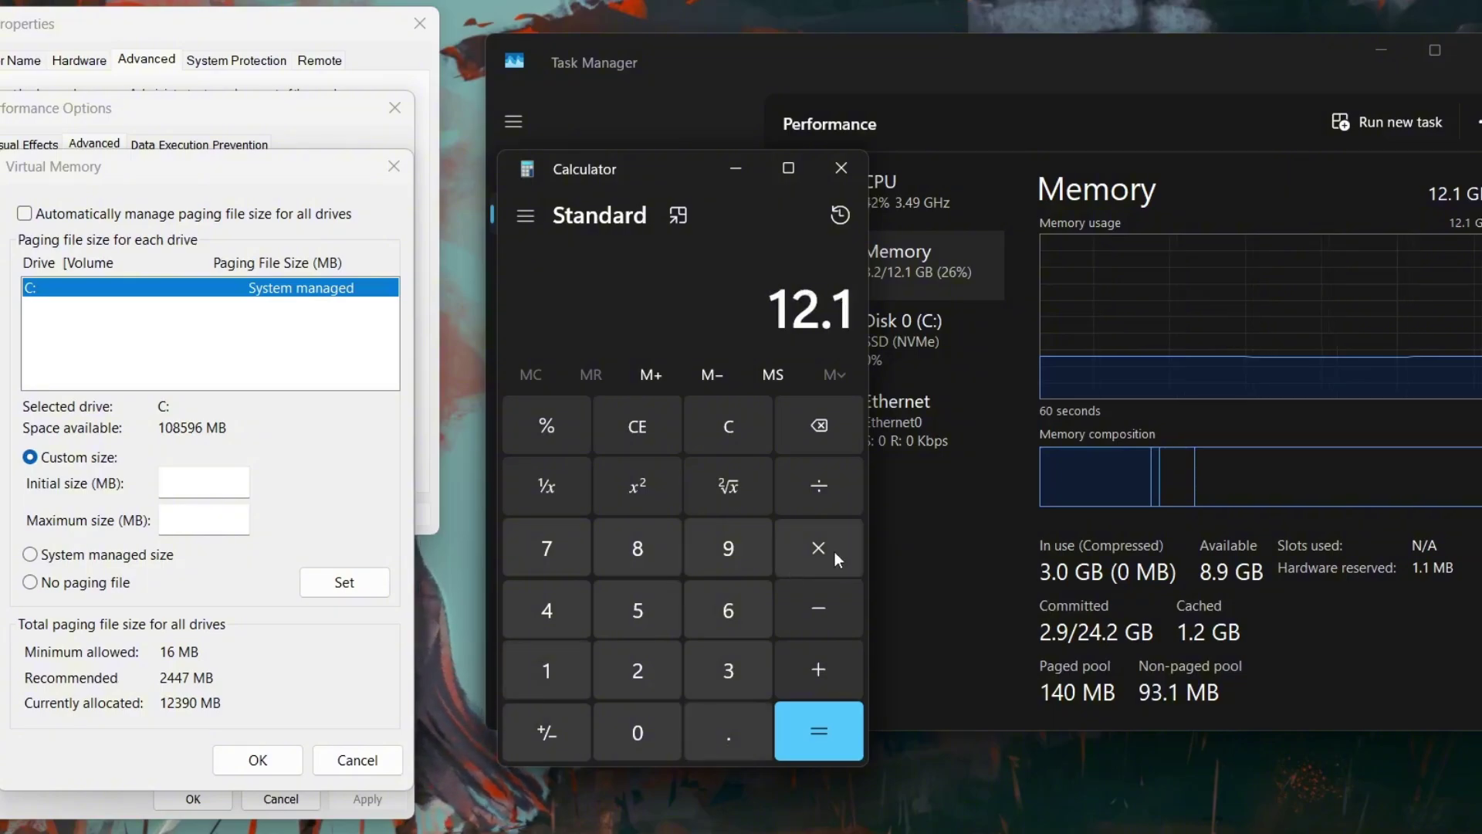
click(835, 551)
click(557, 687)
click(615, 719)
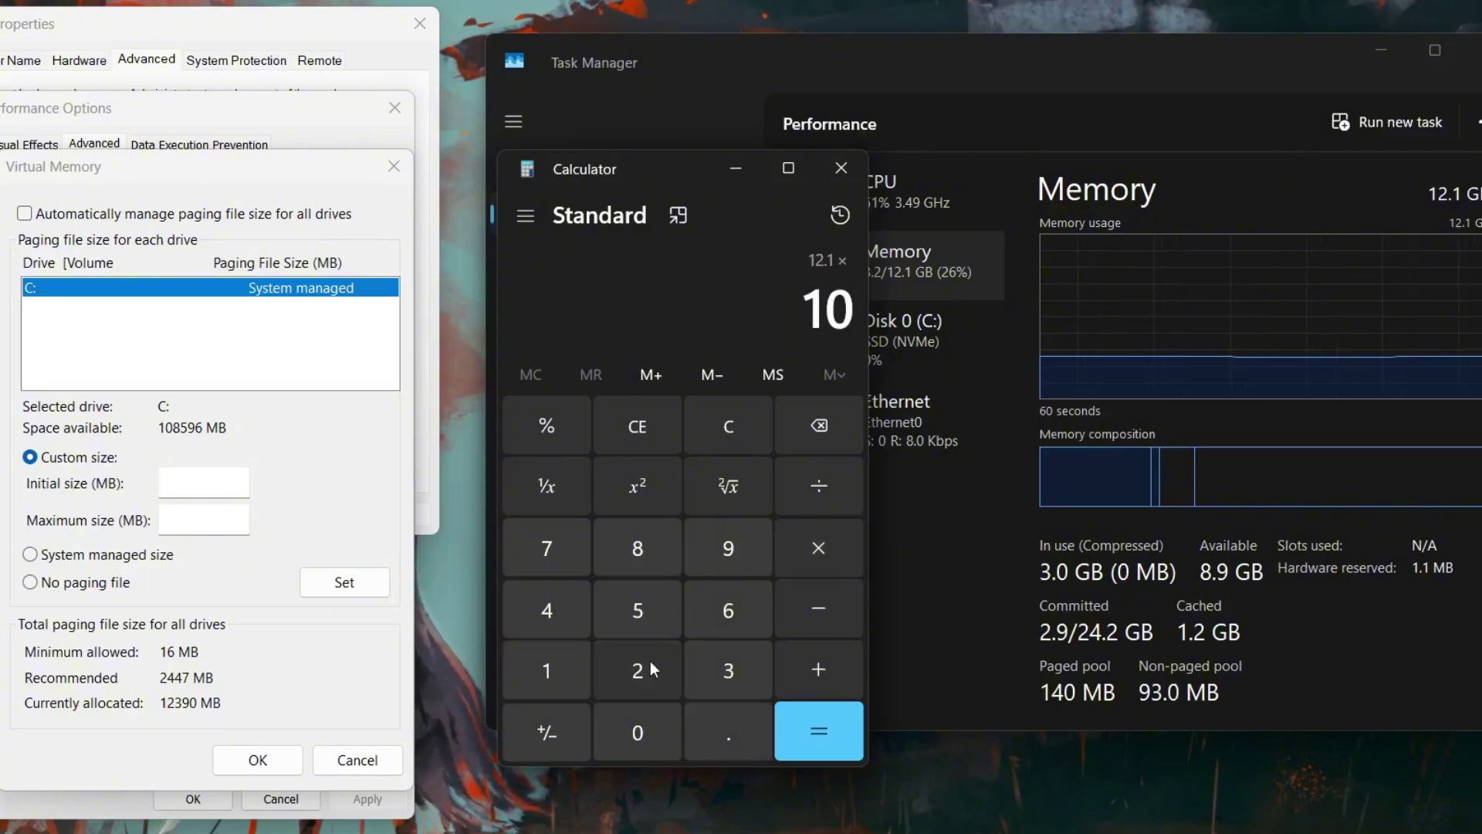
click(648, 662)
click(547, 612)
click(818, 734)
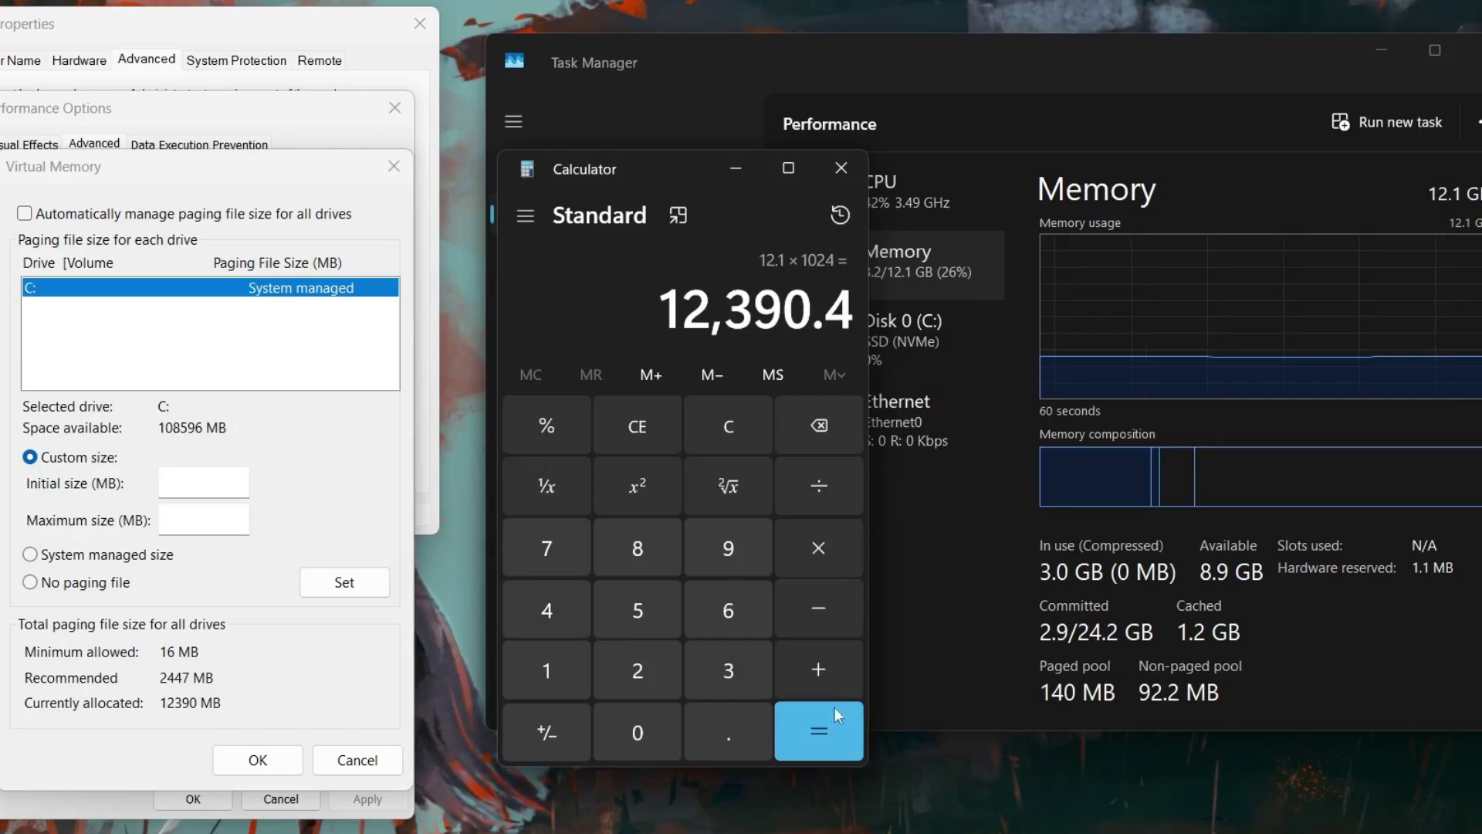
Enter 12390 as the initial paging file size for drive C:.
click(204, 482)
text(12390)
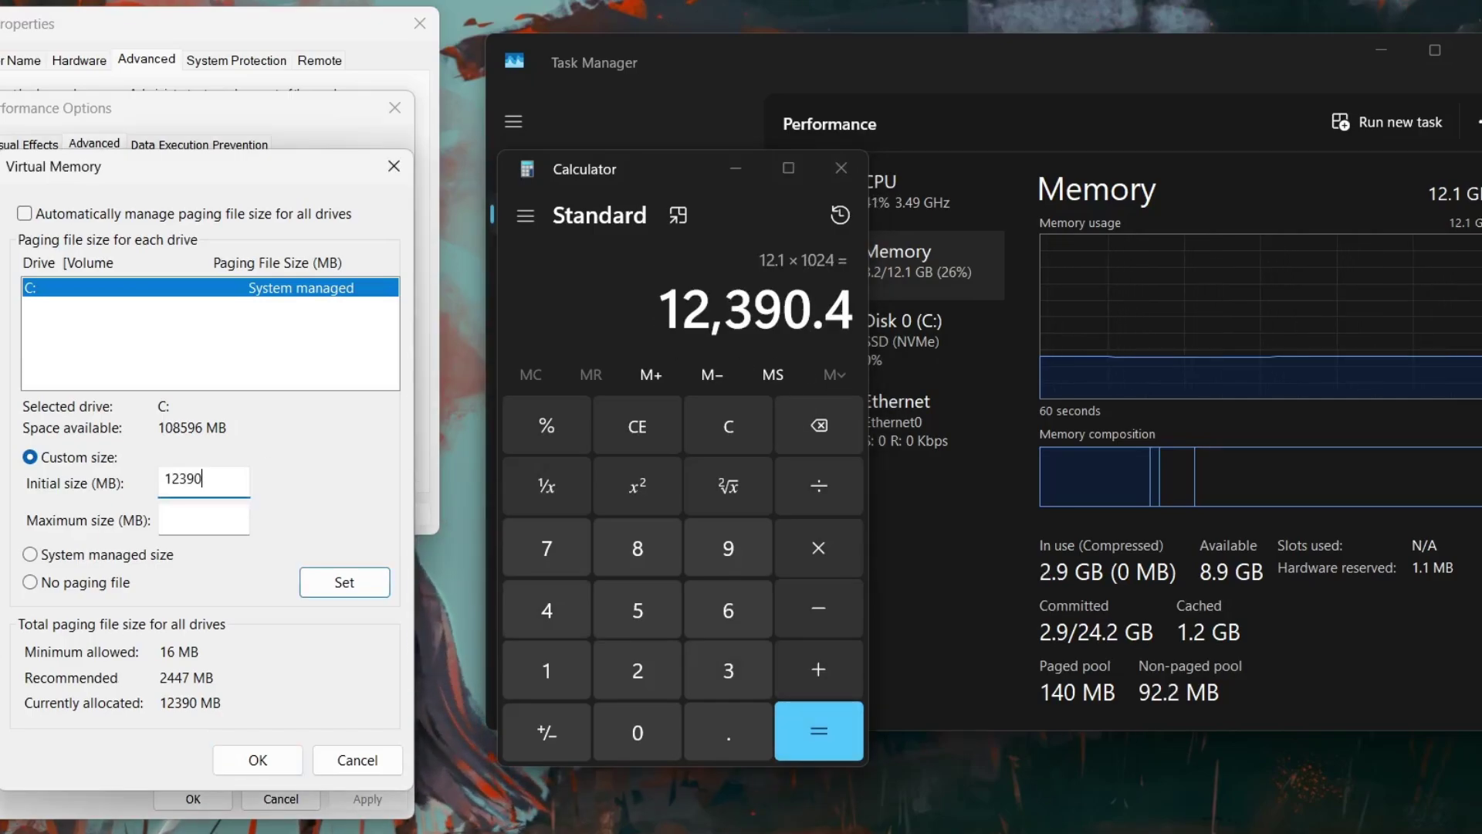
key(Tab)
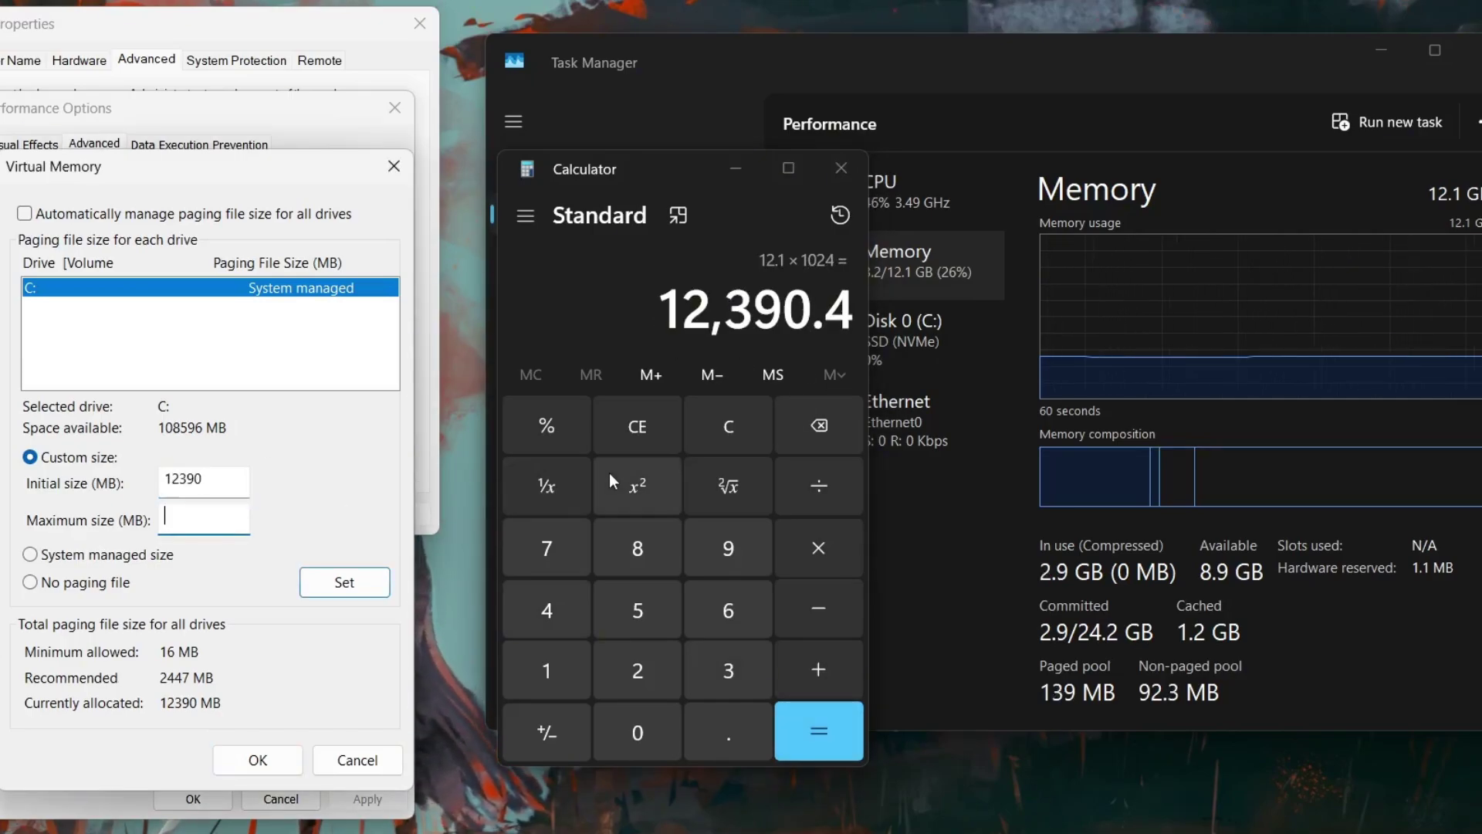
Multiply 12390.4 by 1.5 in Calculator to get 18585.6.
click(813, 554)
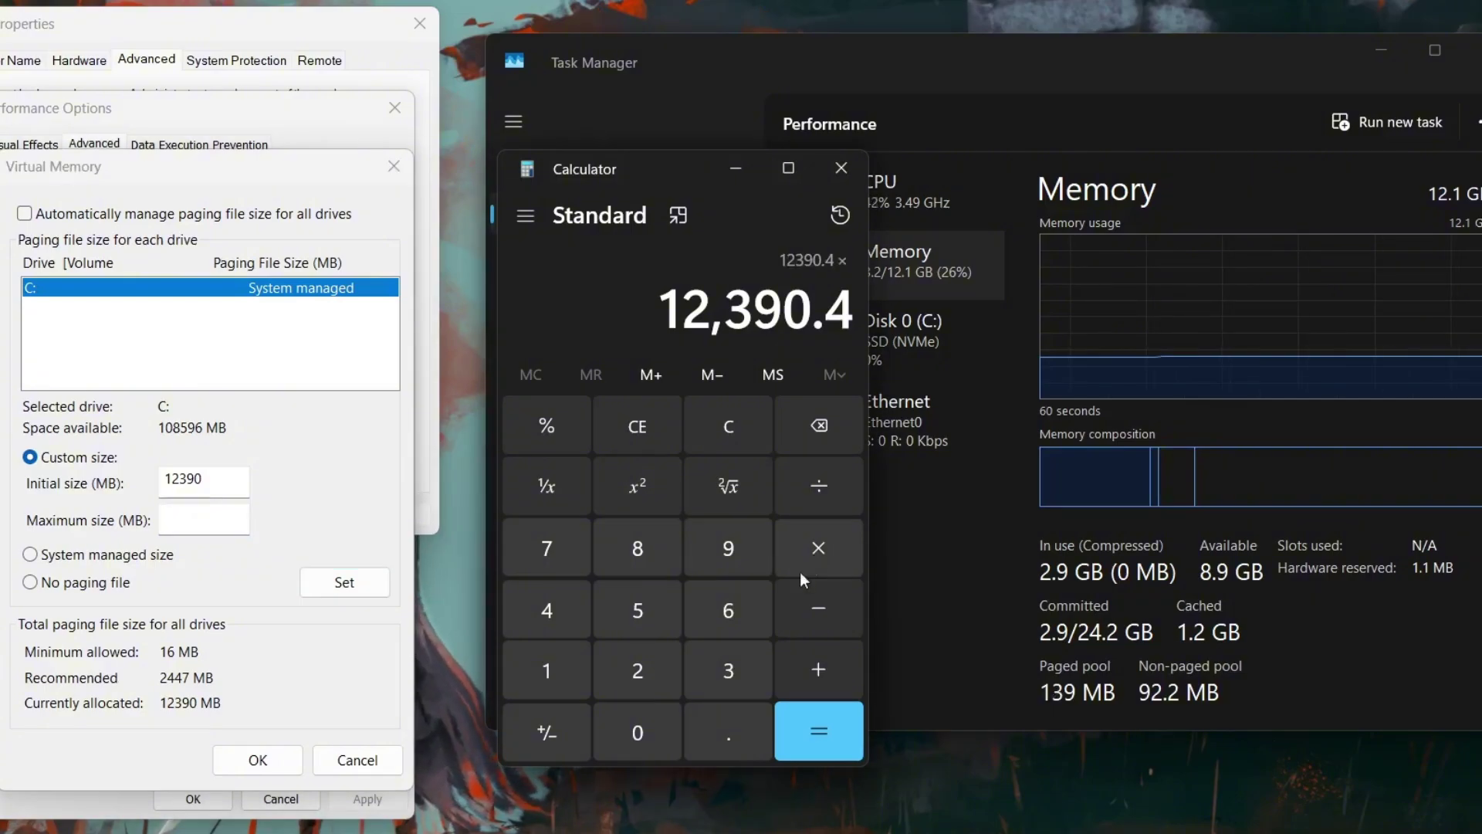
click(566, 679)
click(721, 717)
click(648, 619)
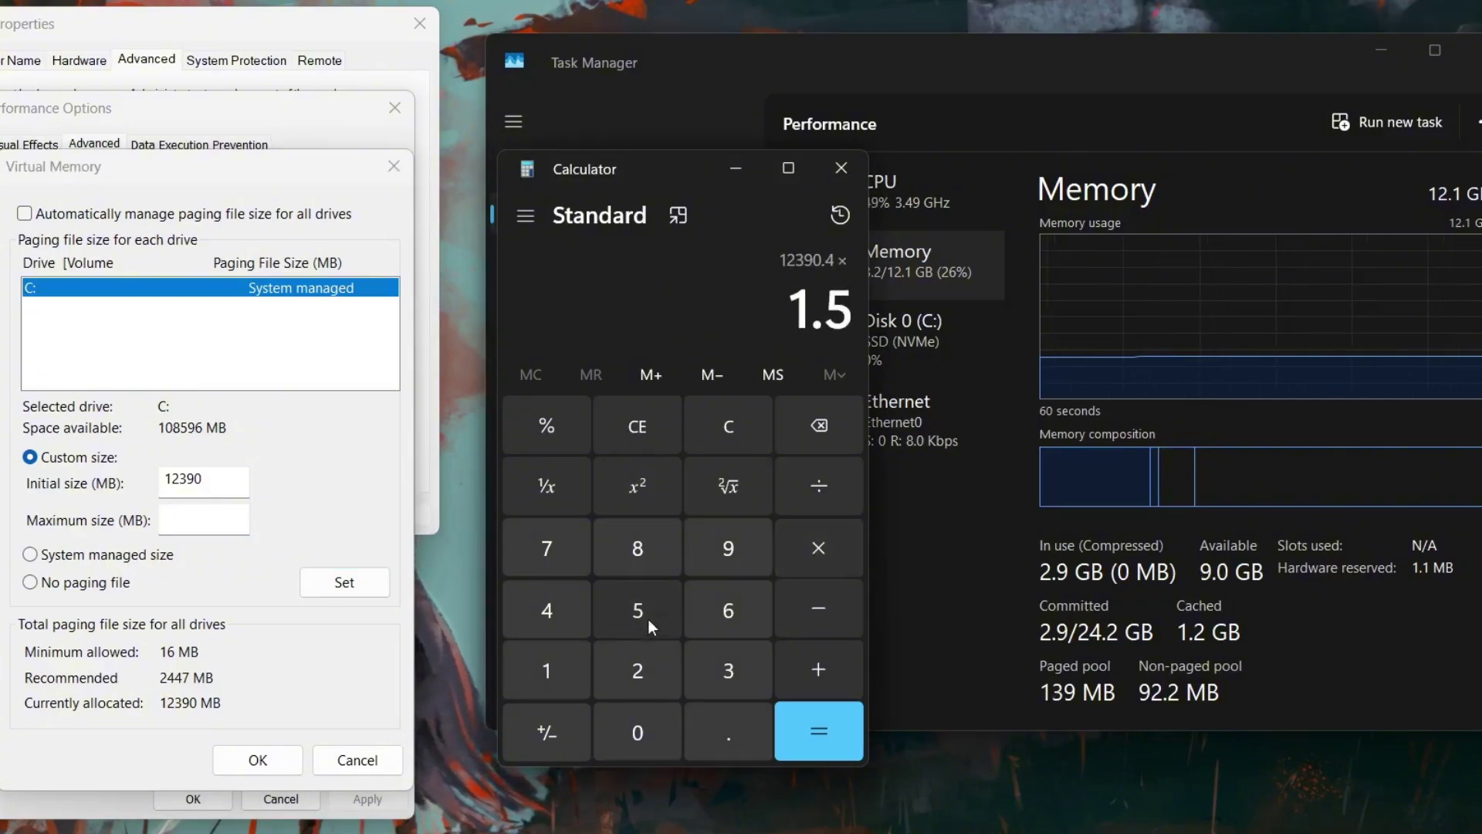
click(826, 744)
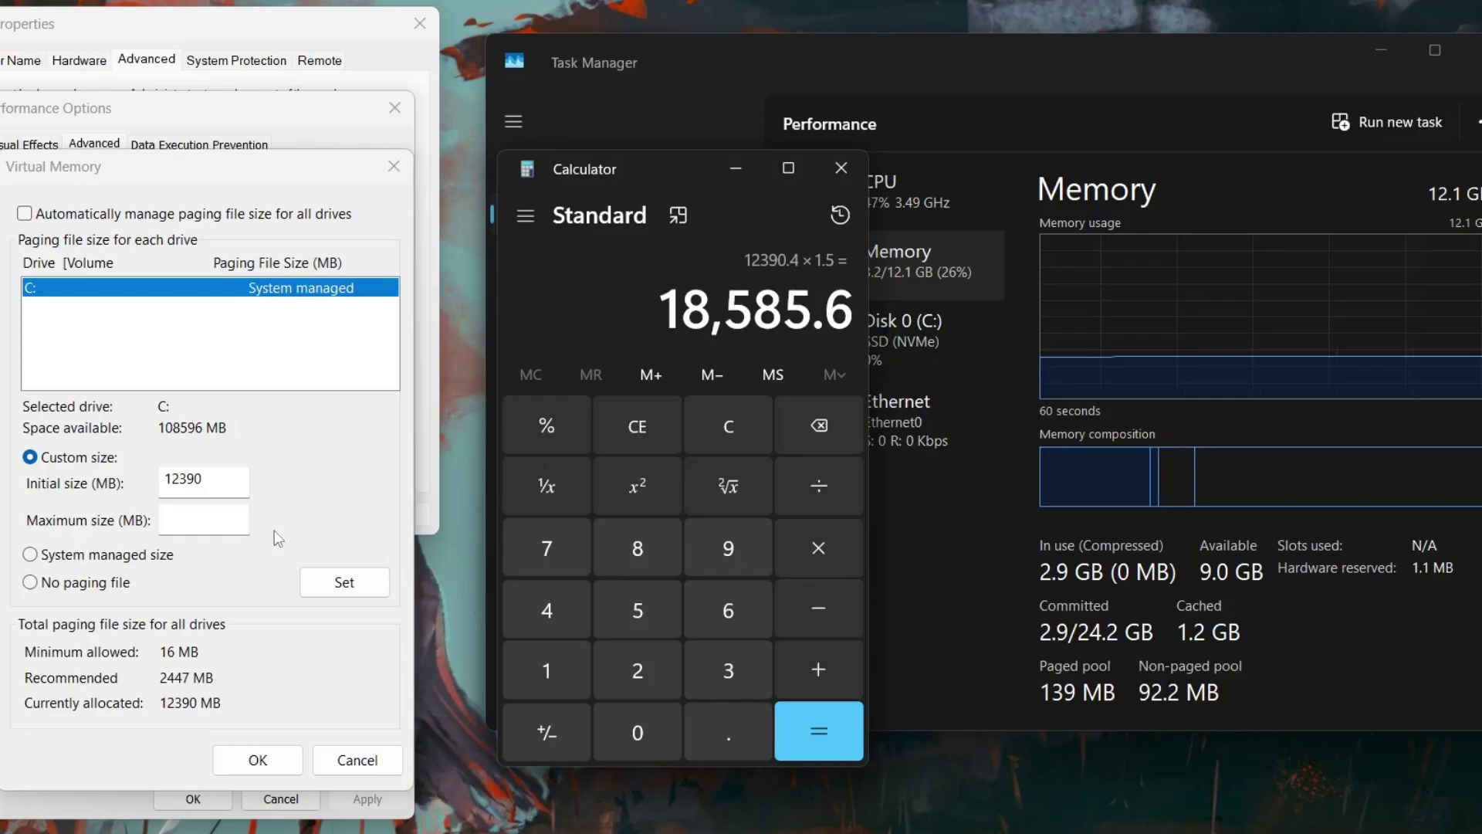
Enter 18585 as the maximum size and set the 12390–18585 MB range for C:.
click(204, 519)
text(18)
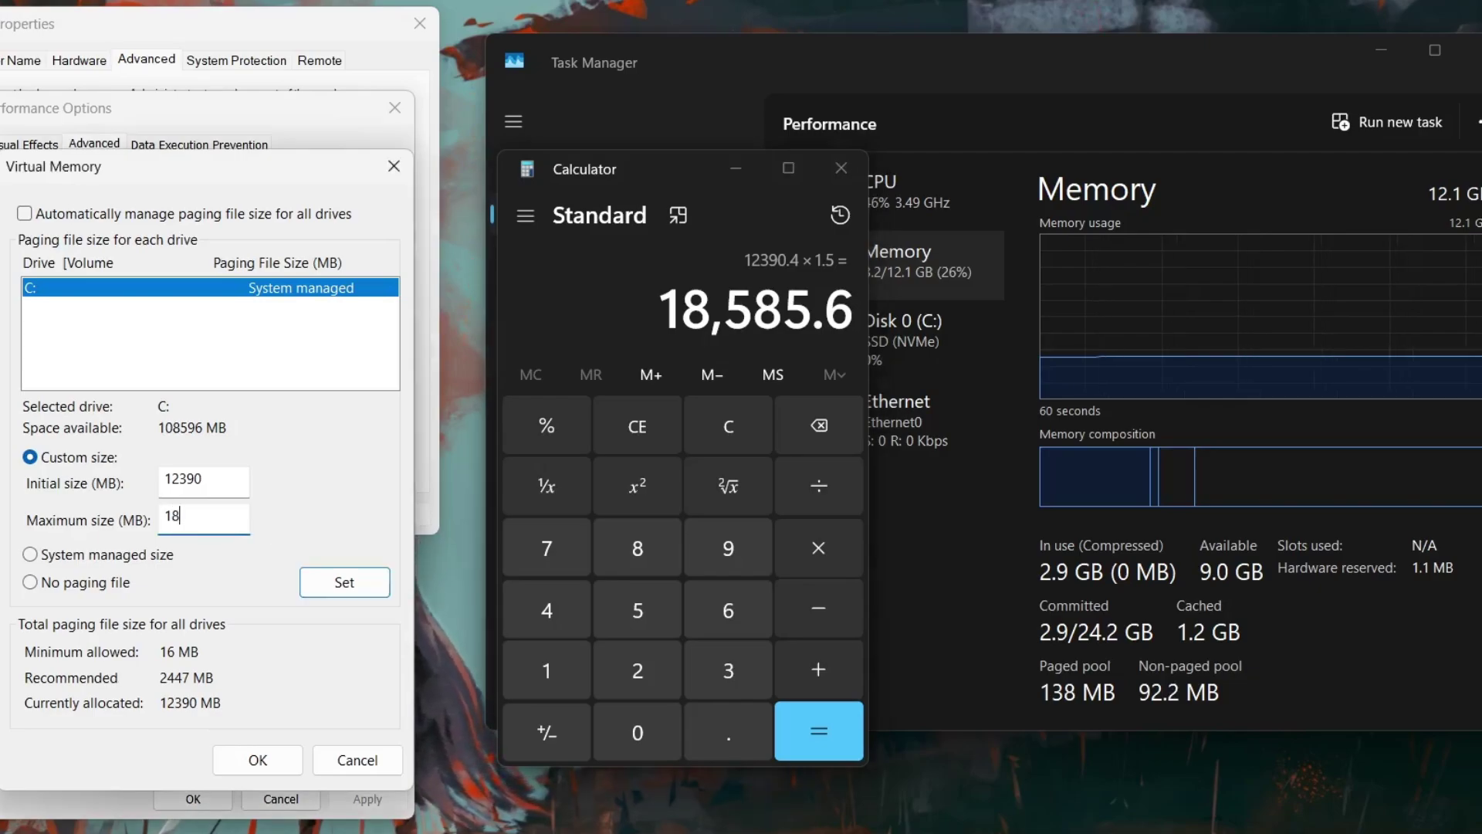
text(585)
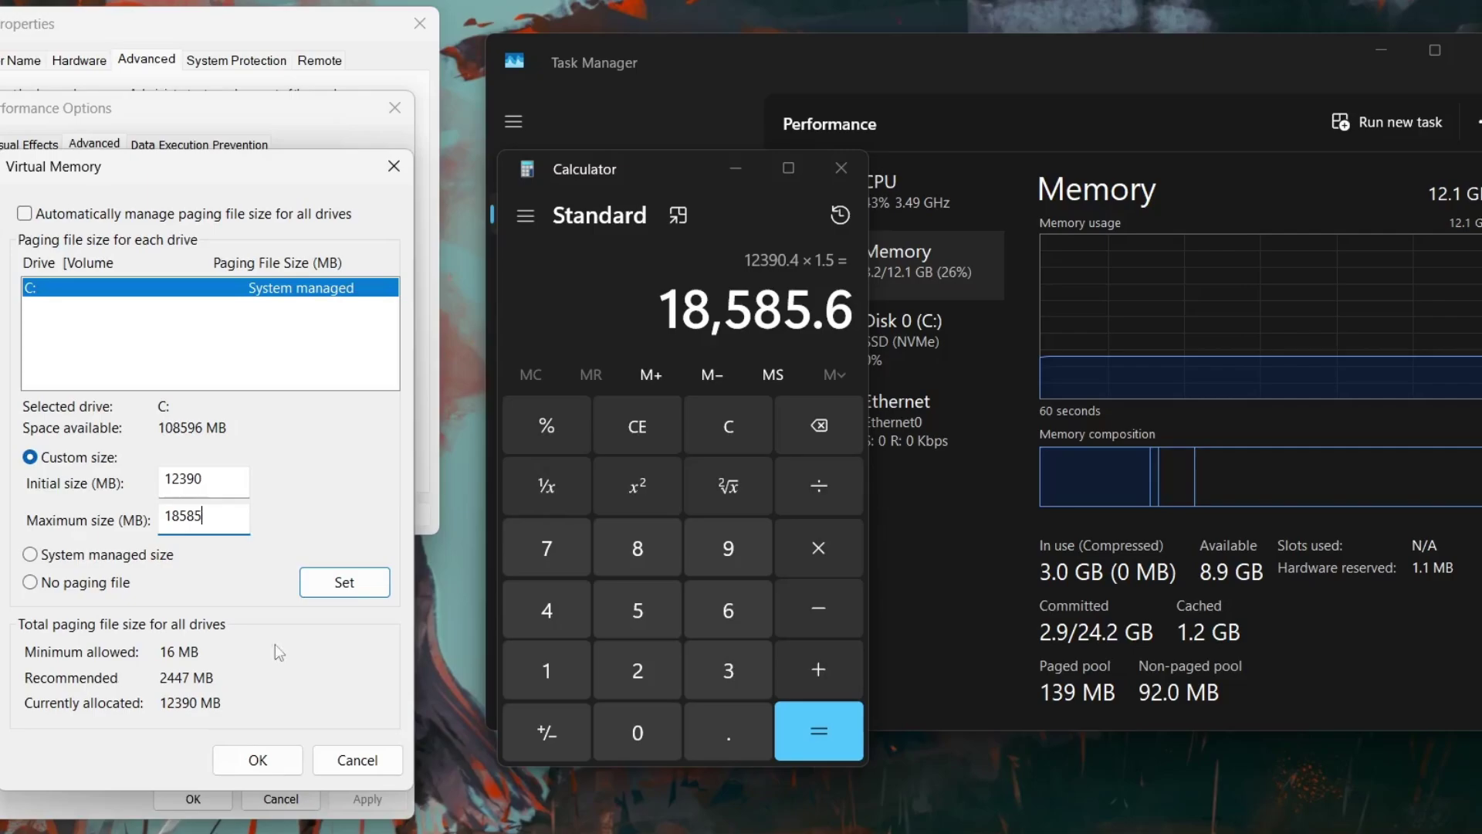
click(335, 590)
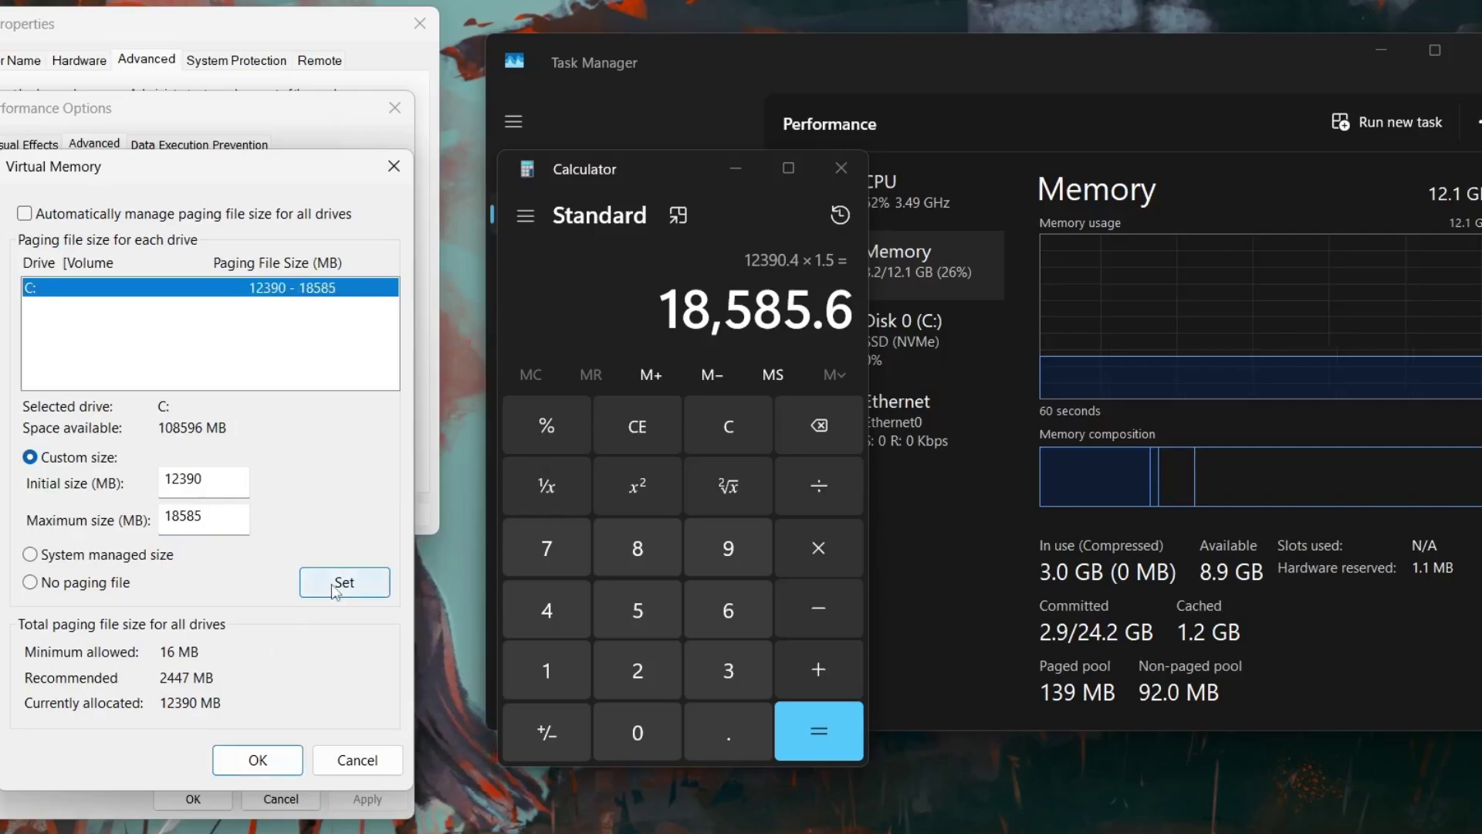
Confirm Virtual Memory, Performance Options and System Properties with OK to apply the custom paging file.
click(246, 770)
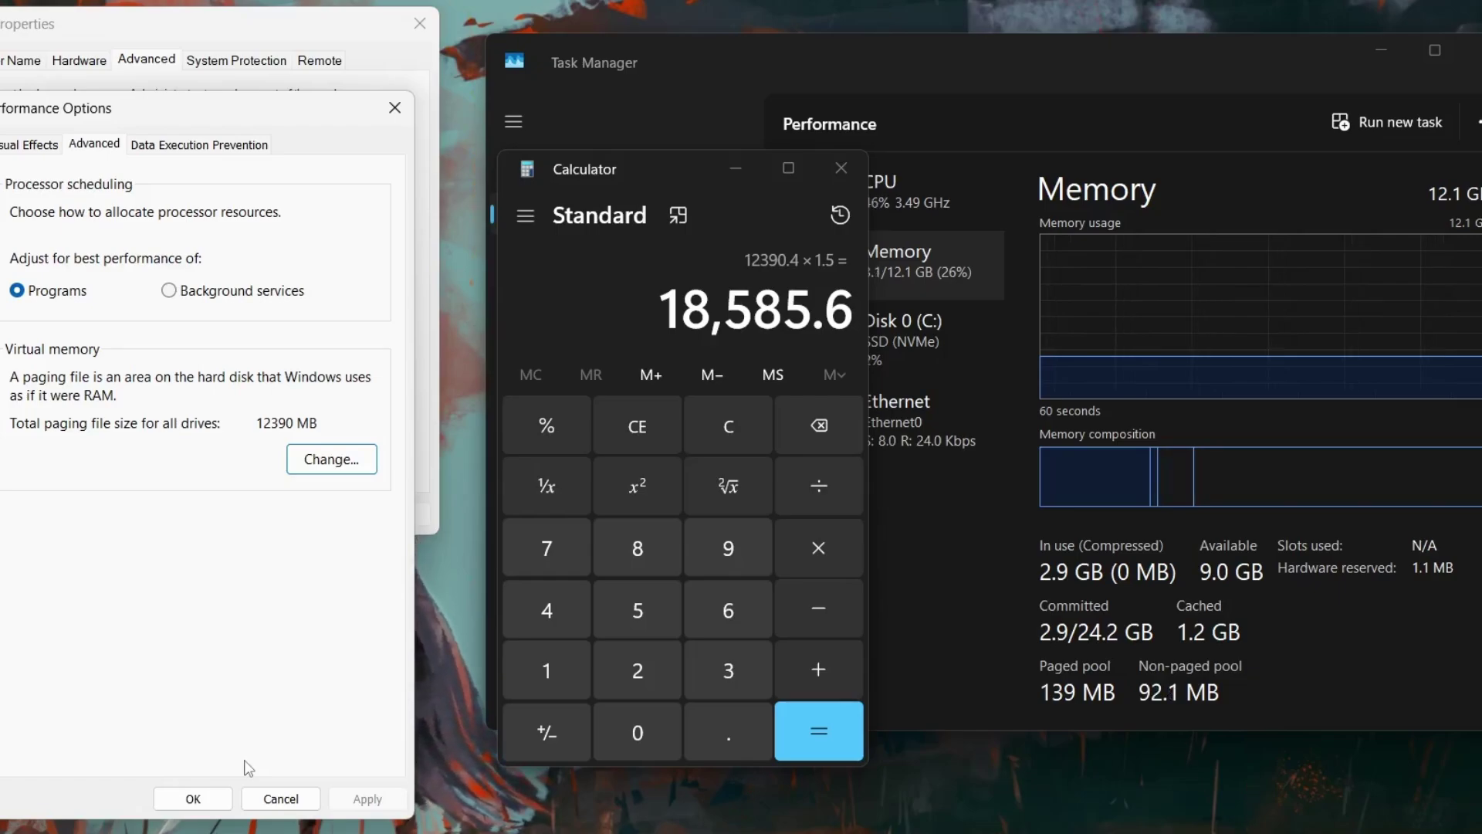
click(193, 798)
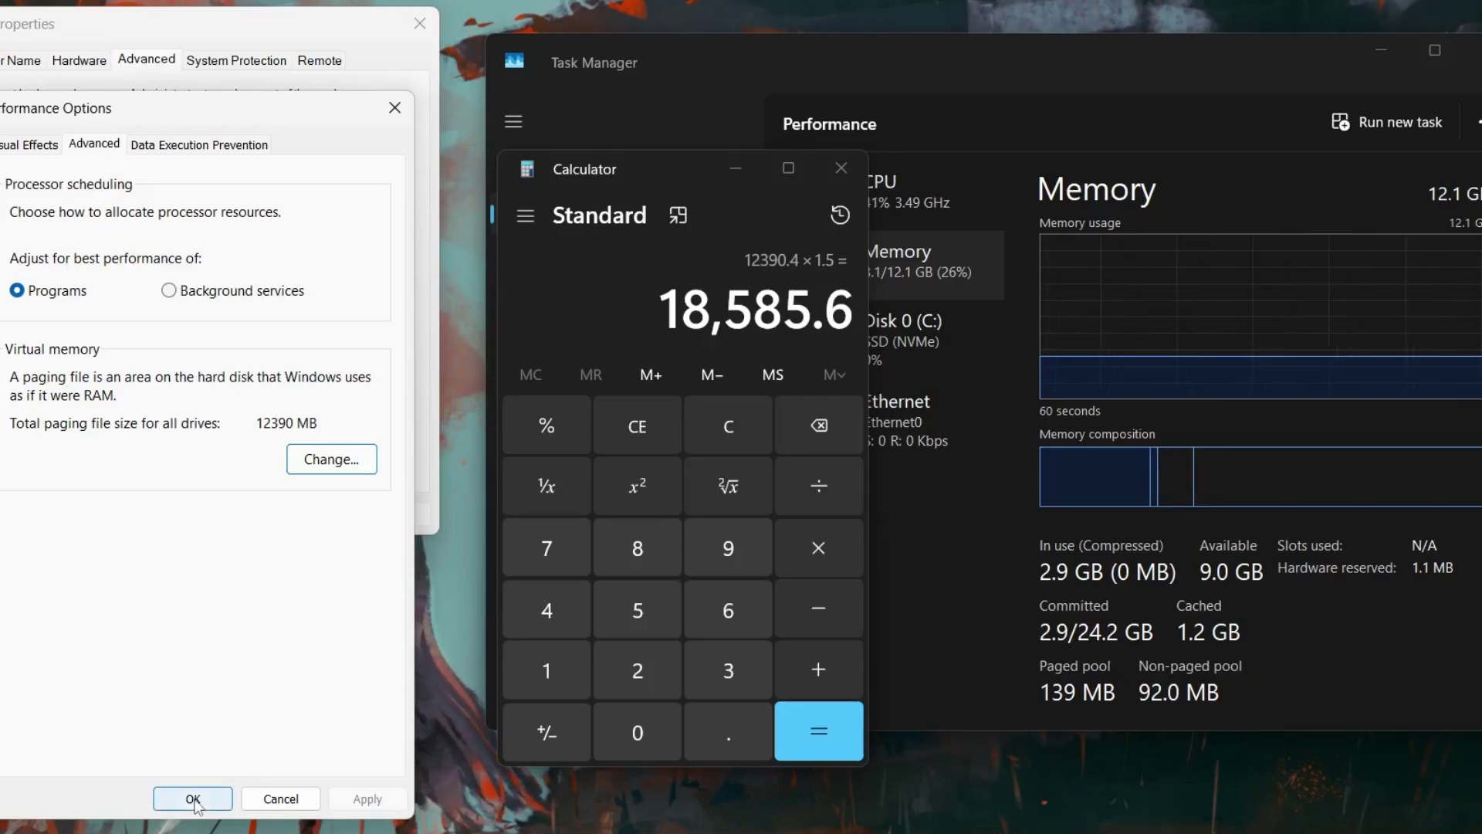
click(173, 514)
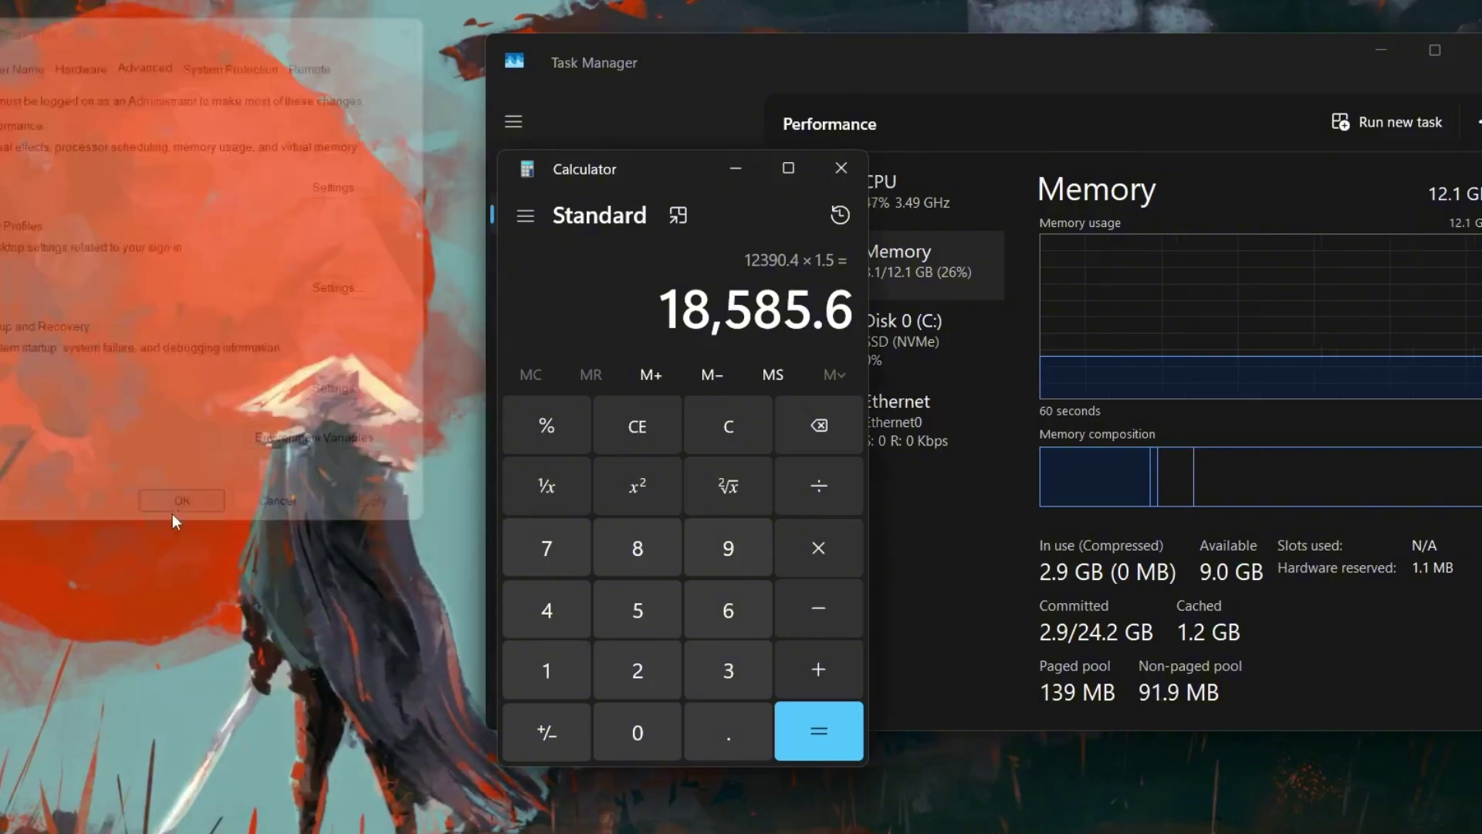